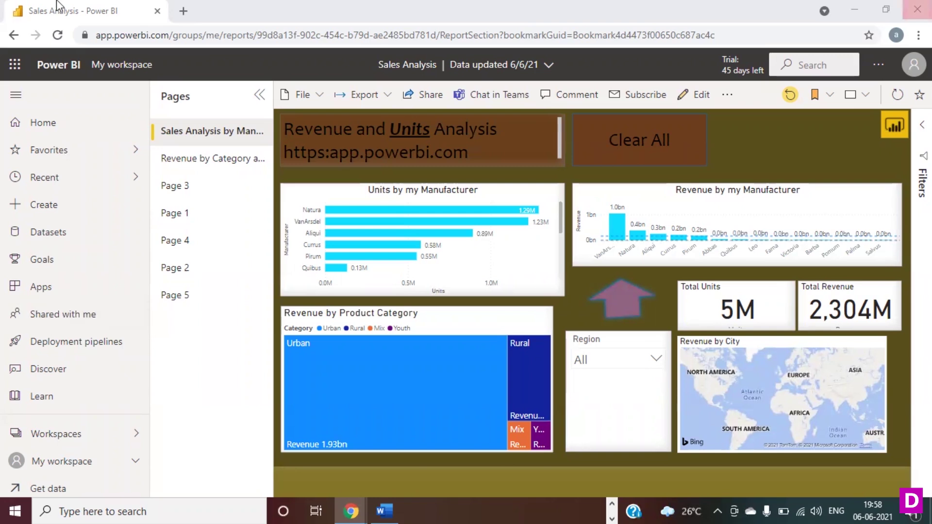
Export the Sales Analysis report for analysis in Excel
{"action": "mouse_move", "coordinate": [474, 328]}
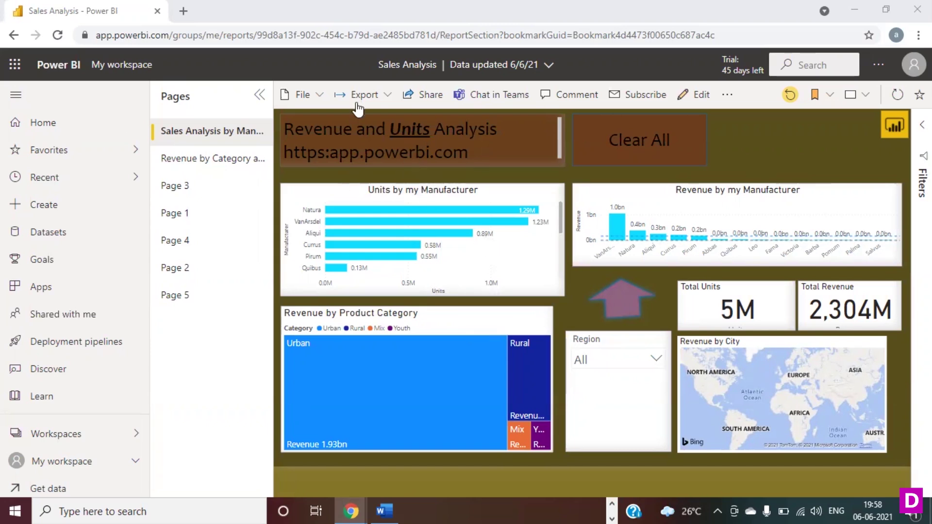
{"action": "left_click", "coordinate": [381, 99]}
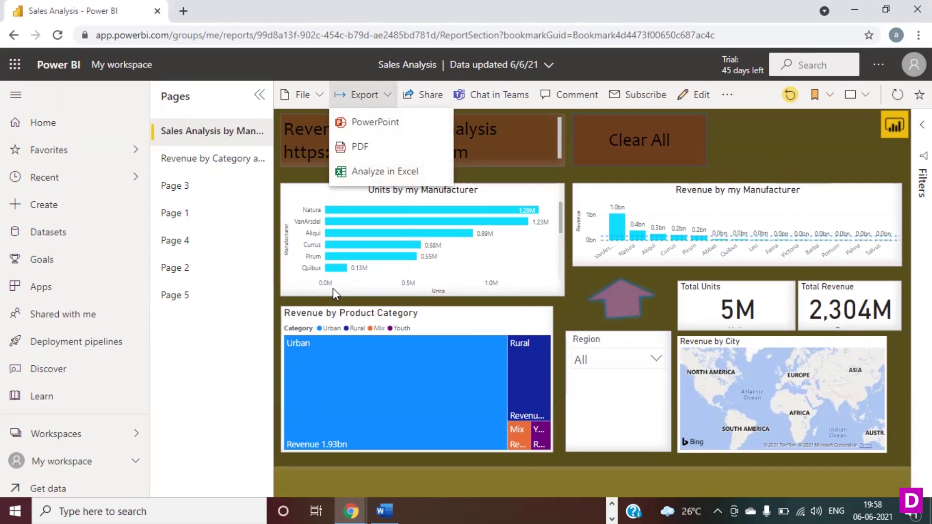
{"action": "left_click", "coordinate": [387, 174]}
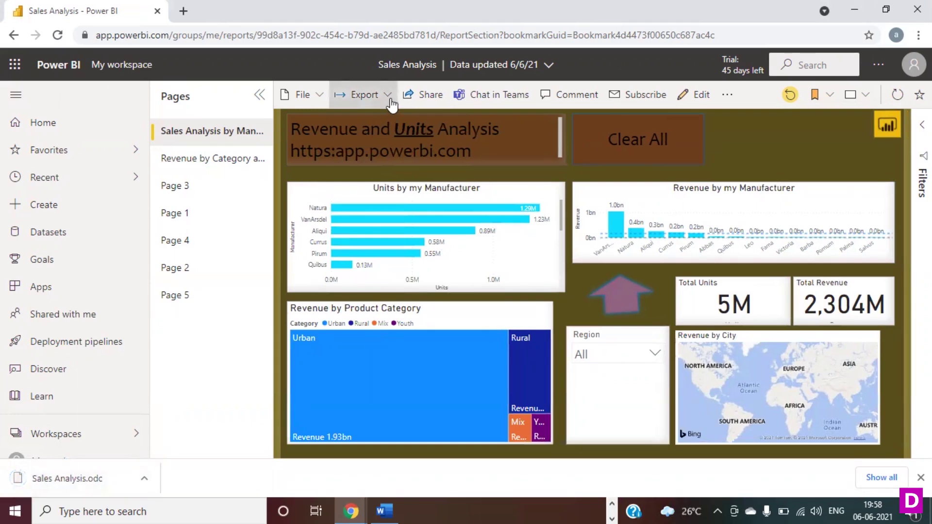
Show the downloaded file in the Downloads folder and open the Sales Analysis Excel workbook there
{"action": "left_click", "coordinate": [143, 479]}
{"action": "left_click", "coordinate": [153, 433]}
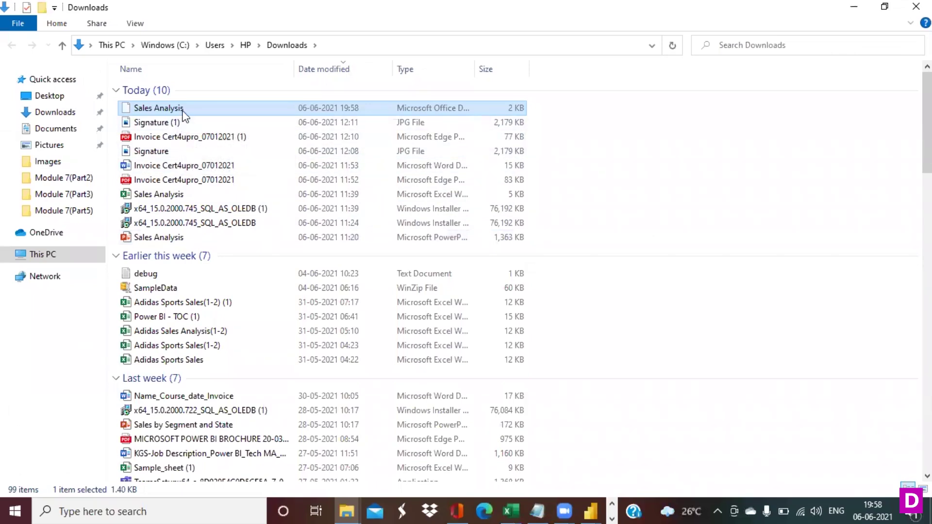
{"action": "left_click", "coordinate": [164, 196]}
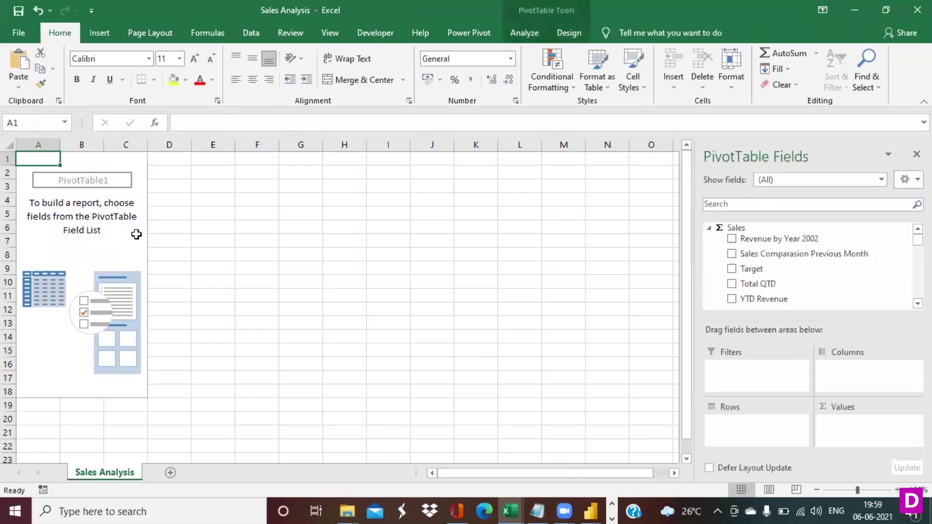
Add the Revenue by Year 2002 measure to the empty PivotTable's values
{"action": "scroll", "coordinate": [893, 250], "scroll_direction": "down", "scroll_amount": 5}
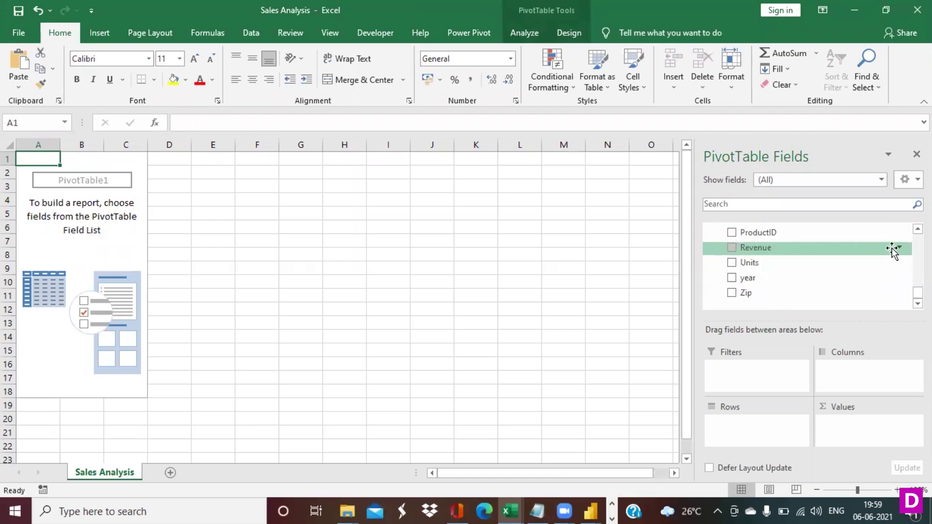
{"action": "scroll", "coordinate": [893, 250], "scroll_direction": "up", "scroll_amount": 5}
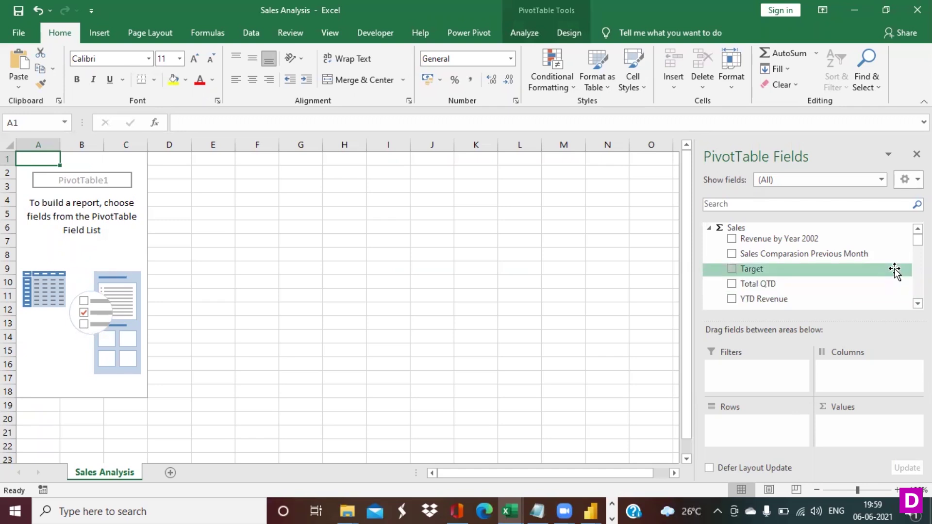
{"action": "left_click", "coordinate": [732, 239]}
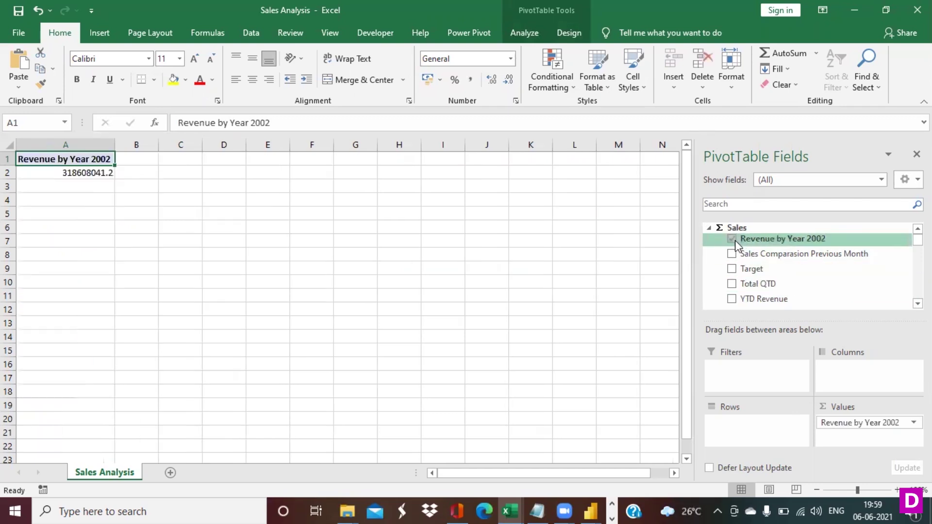
Add the Manufacturer field from the Manufacturer table as the PivotTable's rows
{"action": "scroll", "coordinate": [841, 278], "scroll_direction": "down", "scroll_amount": 10}
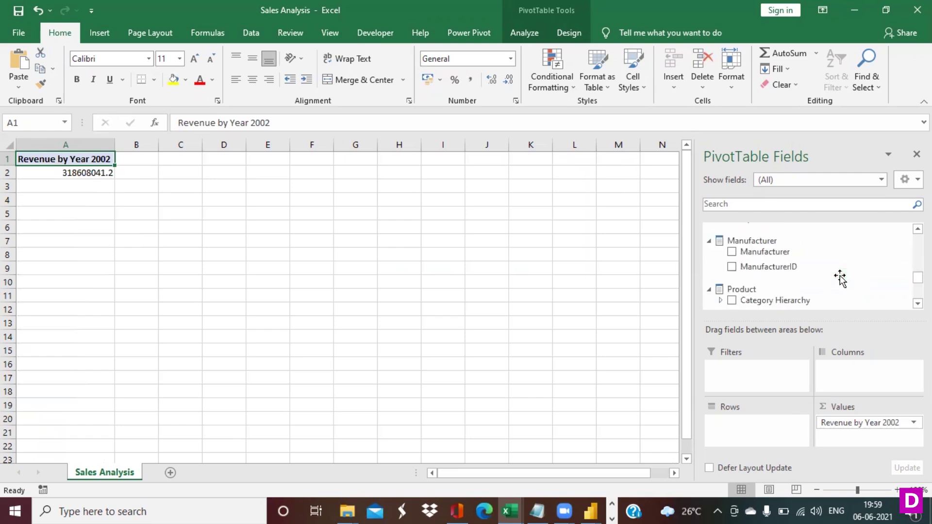
{"action": "scroll", "coordinate": [841, 279], "scroll_direction": "up", "scroll_amount": 1}
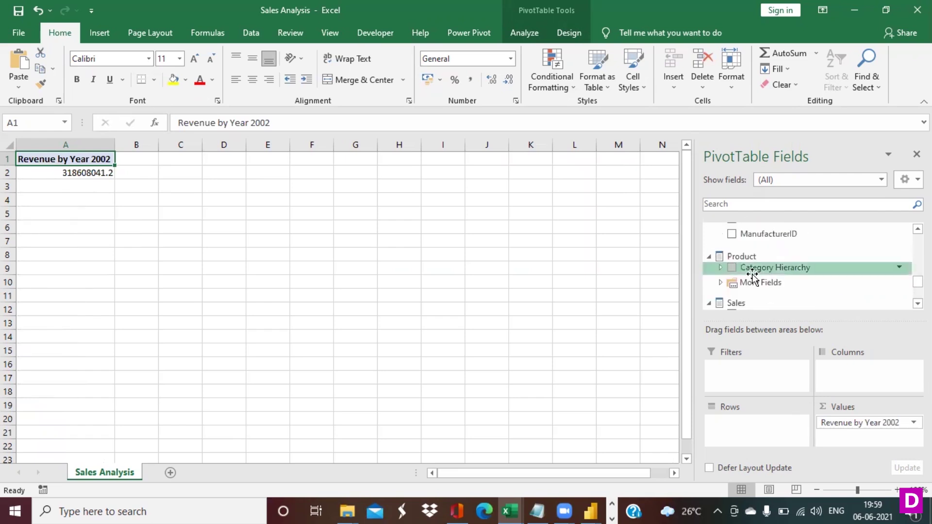
{"action": "scroll", "coordinate": [750, 273], "scroll_direction": "up", "scroll_amount": 1}
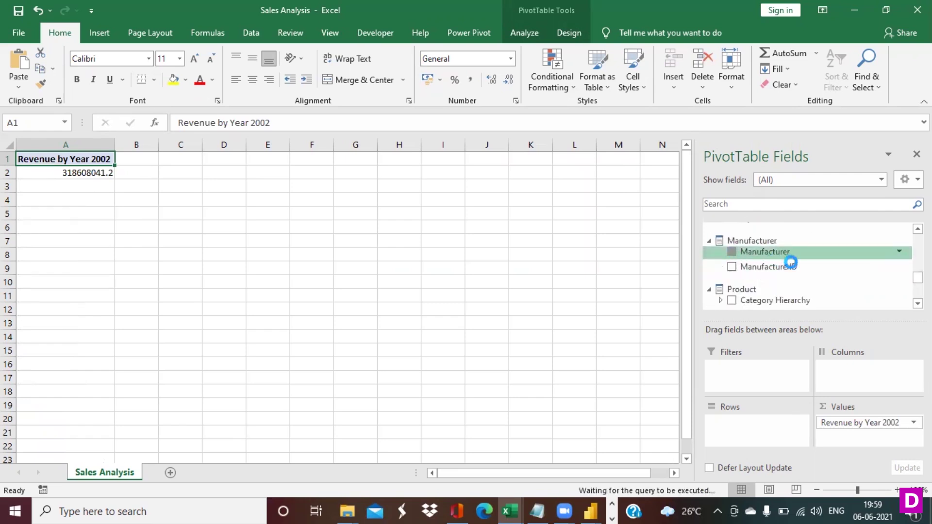
{"action": "left_click", "coordinate": [791, 257]}
Try the Product table's Category Hierarchy as a second row level under Manufacturer and remove it again
{"action": "scroll", "coordinate": [793, 266], "scroll_direction": "down", "scroll_amount": 2}
{"action": "scroll", "coordinate": [776, 266], "scroll_direction": "up", "scroll_amount": 1}
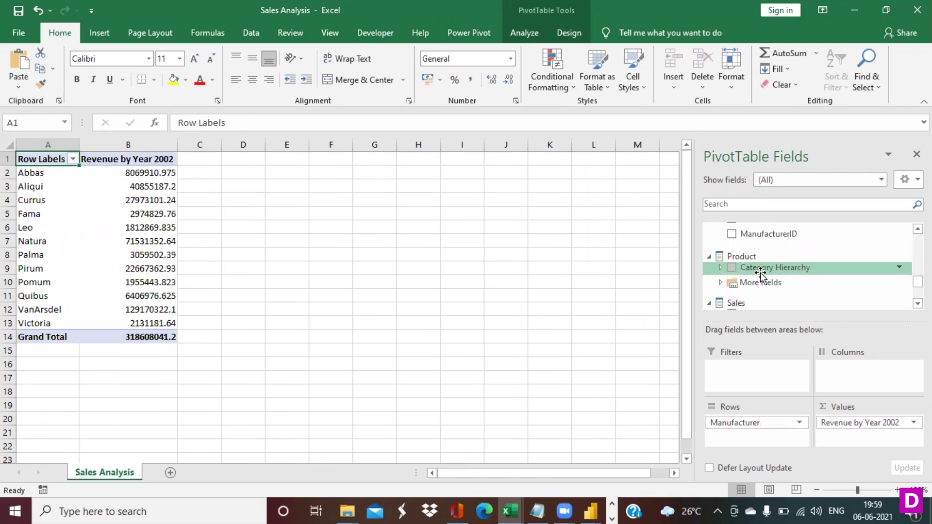
{"action": "scroll", "coordinate": [796, 269], "scroll_direction": "down", "scroll_amount": 2}
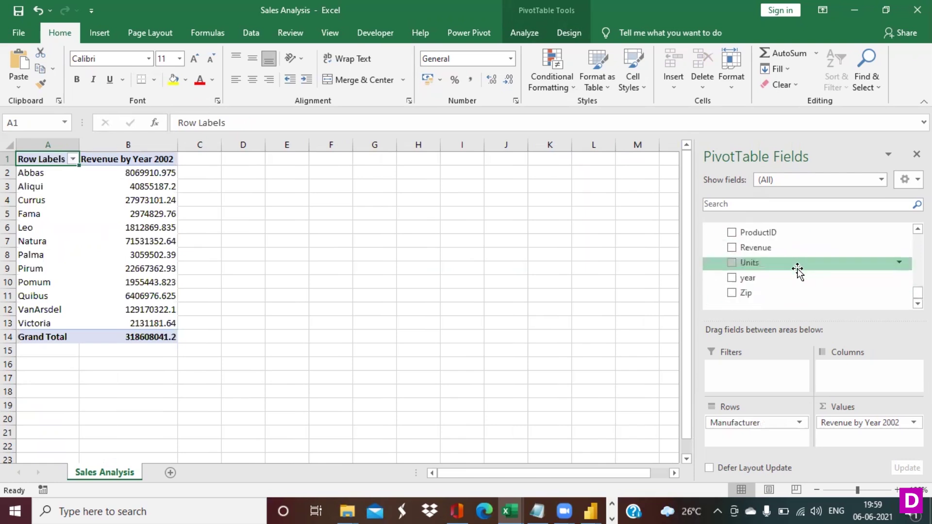
{"action": "scroll", "coordinate": [799, 269], "scroll_direction": "up", "scroll_amount": 3}
{"action": "scroll", "coordinate": [799, 270], "scroll_direction": "down", "scroll_amount": 1}
{"action": "scroll", "coordinate": [799, 269], "scroll_direction": "up", "scroll_amount": 1}
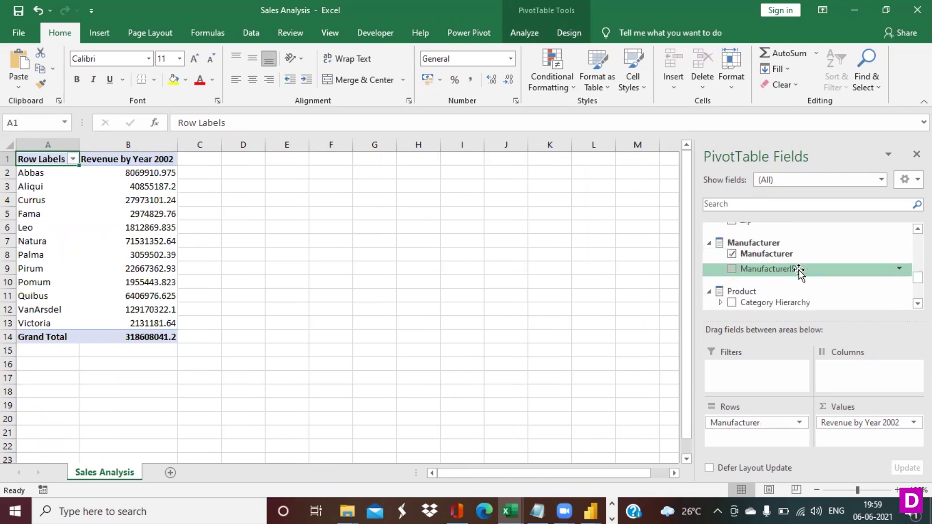
{"action": "scroll", "coordinate": [799, 270], "scroll_direction": "up", "scroll_amount": 3}
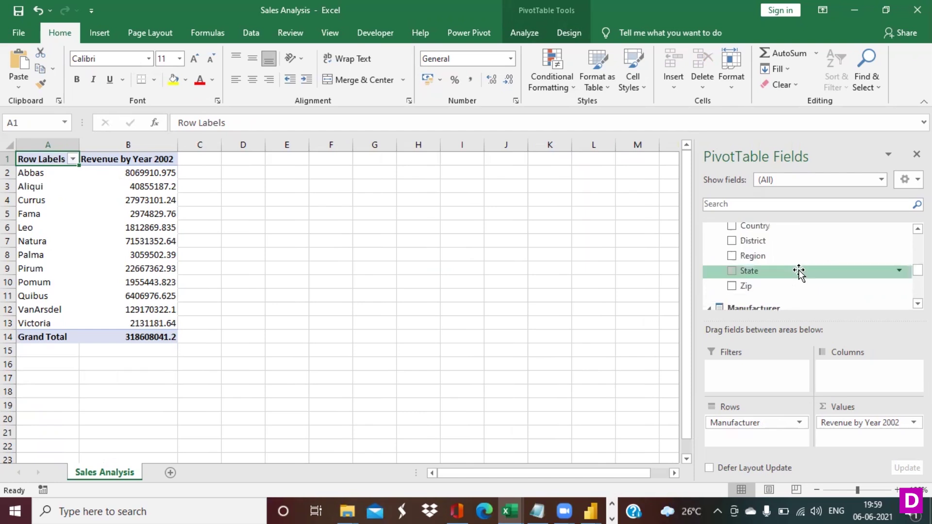
{"action": "scroll", "coordinate": [799, 272], "scroll_direction": "down", "scroll_amount": 4}
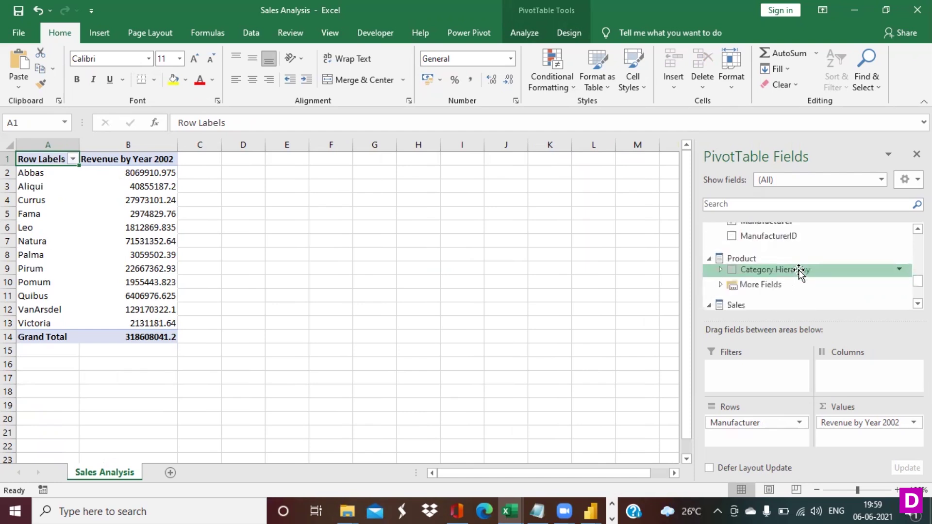
{"action": "left_click", "coordinate": [720, 270]}
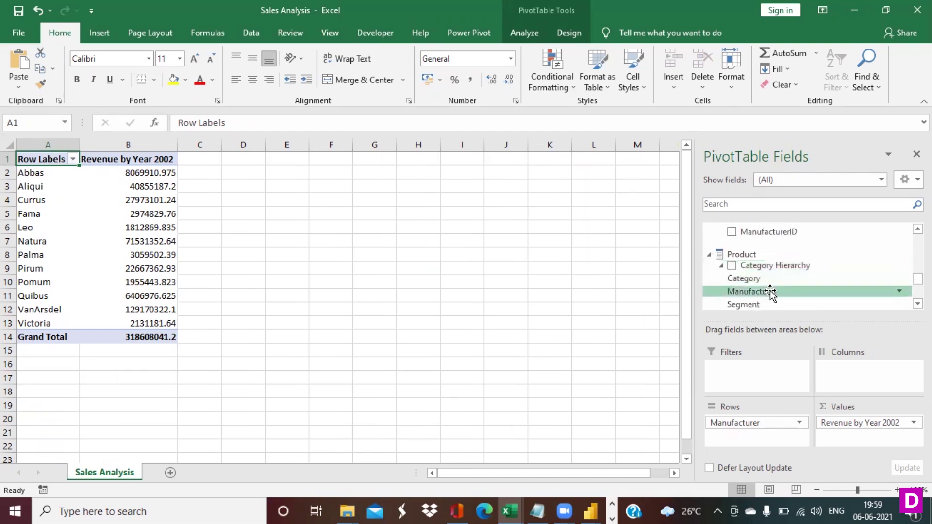
{"action": "scroll", "coordinate": [766, 272], "scroll_direction": "down", "scroll_amount": 1}
{"action": "left_click_drag", "start_coordinate": [743, 245], "coordinate": [735, 438]}
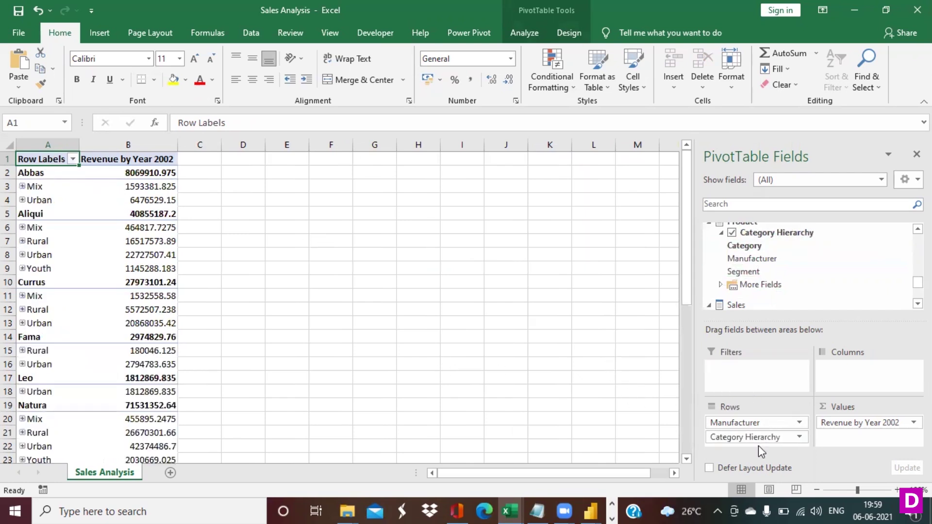
{"action": "left_click_drag", "start_coordinate": [761, 440], "coordinate": [515, 343]}
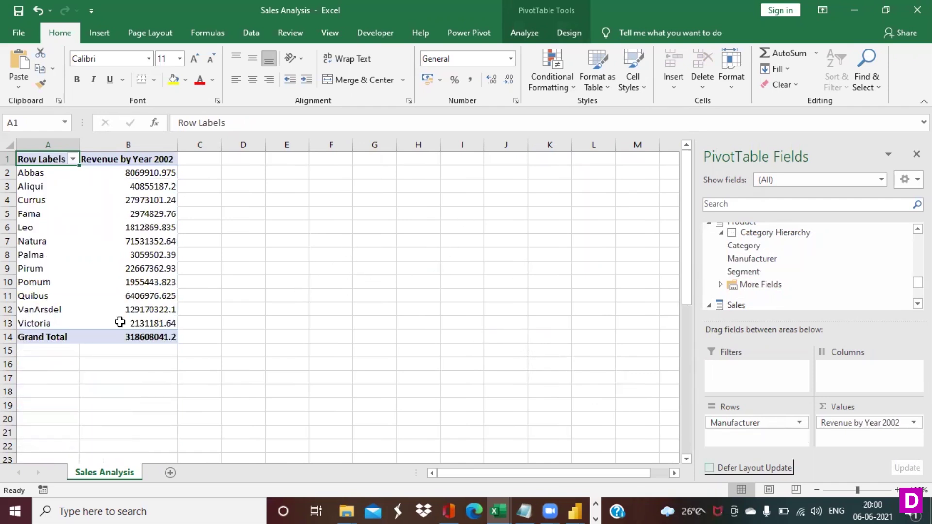
Add the Target measure to the PivotTable's values beside Revenue by Year 2002
{"action": "scroll", "coordinate": [793, 258], "scroll_direction": "up", "scroll_amount": 10}
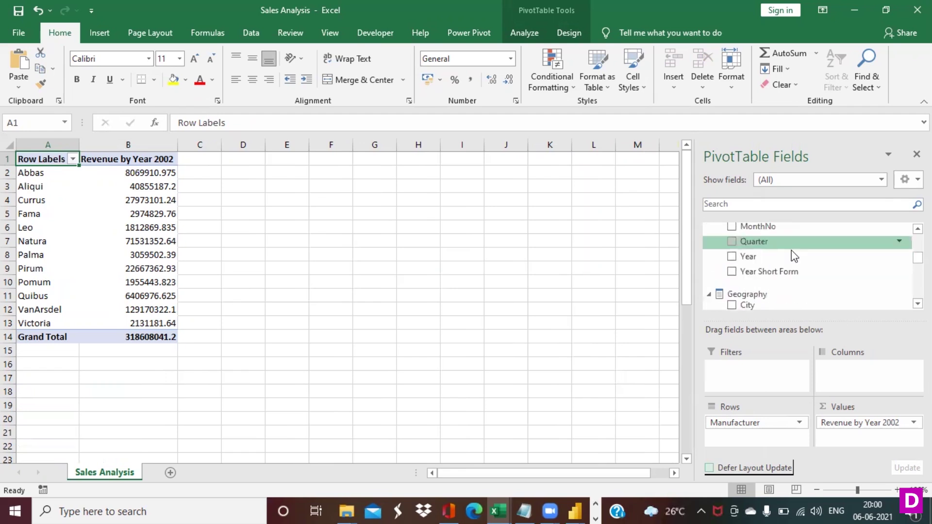
{"action": "left_click_drag", "start_coordinate": [751, 270], "coordinate": [843, 437]}
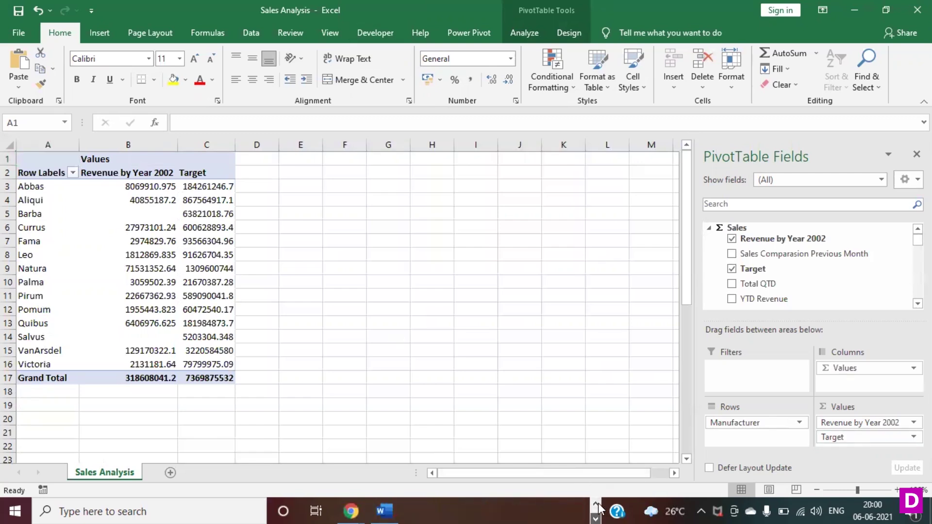
Switch back to the Power BI report in Chrome and examine its export formats and file options
{"action": "mouse_move", "coordinate": [351, 510]}
{"action": "left_click", "coordinate": [410, 407]}
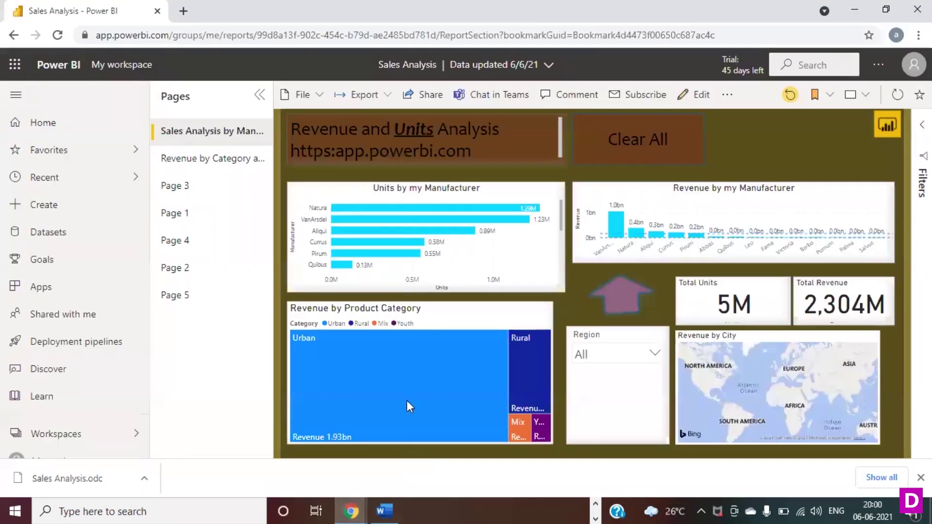
{"action": "left_click", "coordinate": [389, 93]}
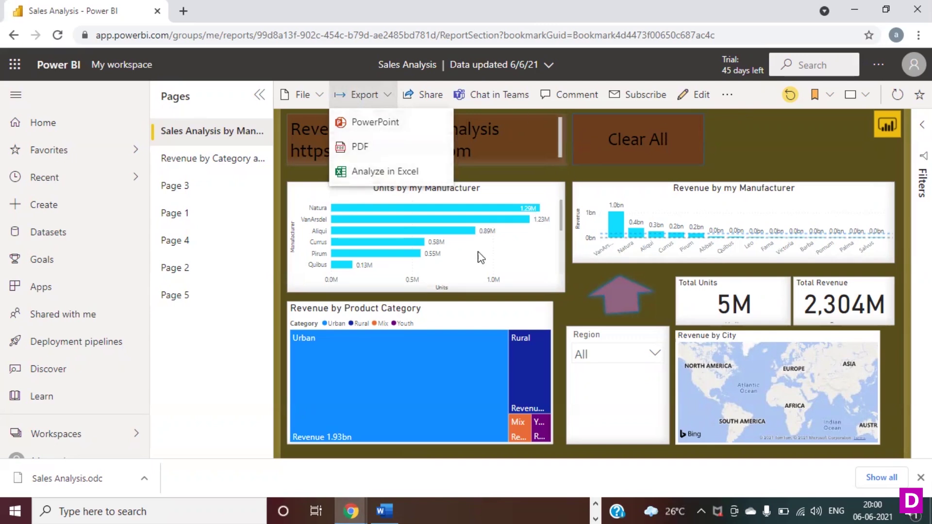
{"action": "left_click", "coordinate": [193, 384]}
{"action": "left_click", "coordinate": [386, 96]}
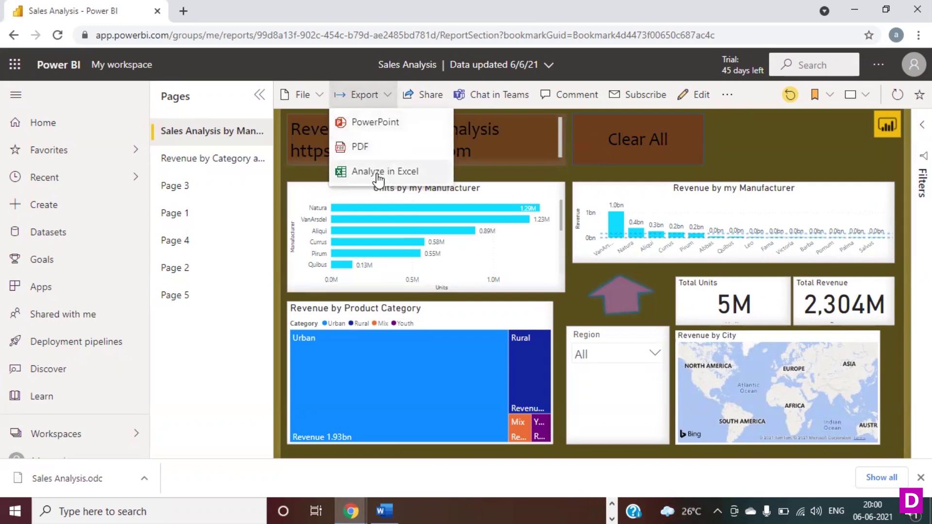
{"action": "left_click", "coordinate": [198, 402]}
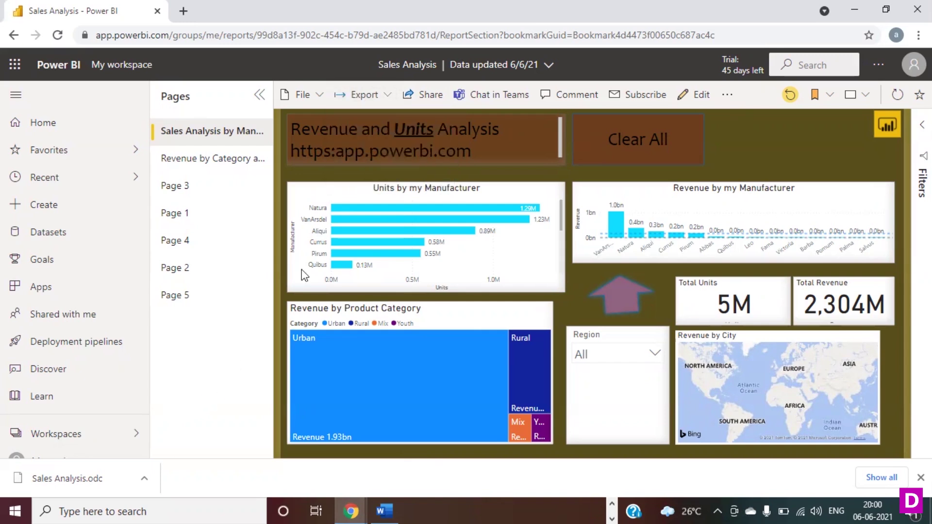
{"action": "left_click", "coordinate": [317, 97]}
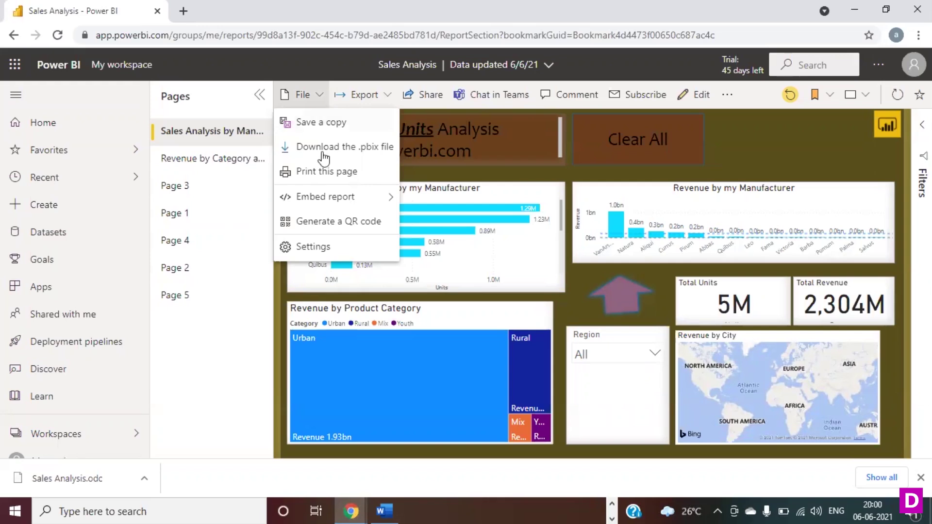
{"action": "left_click", "coordinate": [167, 377]}
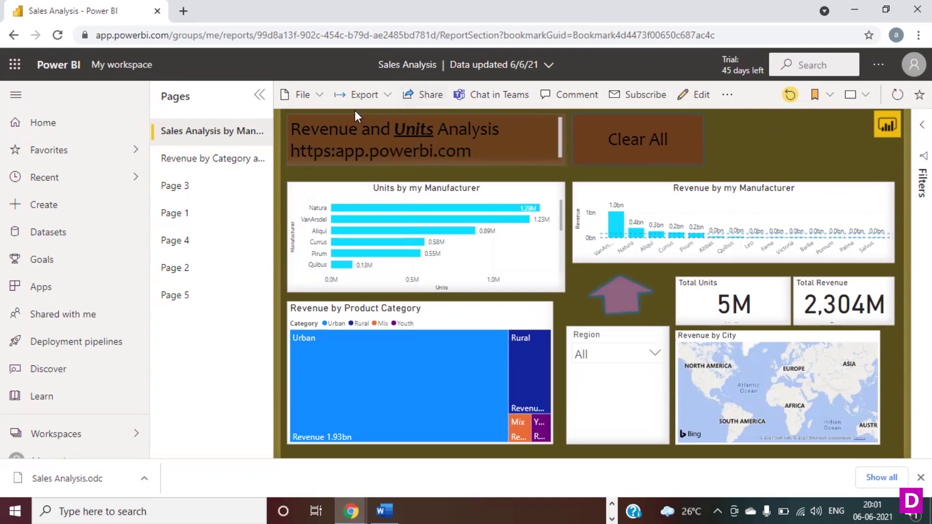
{"action": "left_click", "coordinate": [320, 97]}
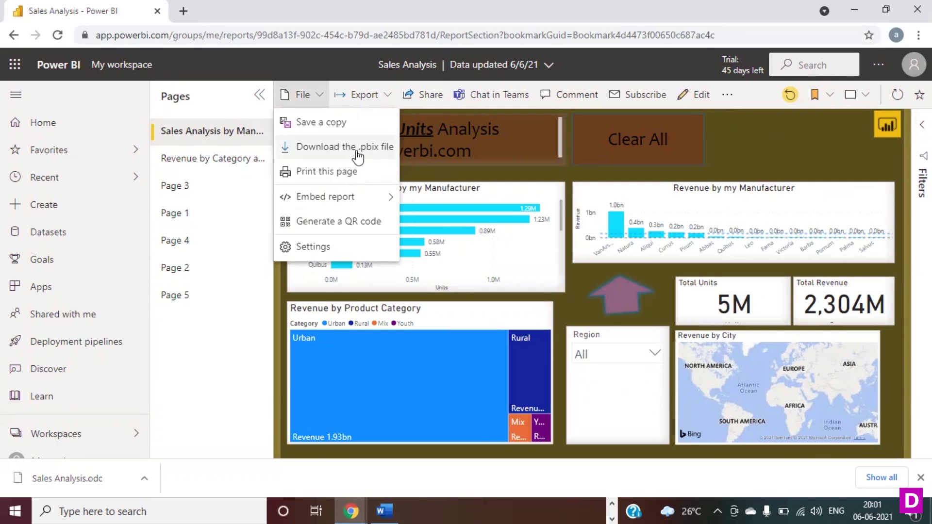
{"action": "left_click", "coordinate": [200, 394]}
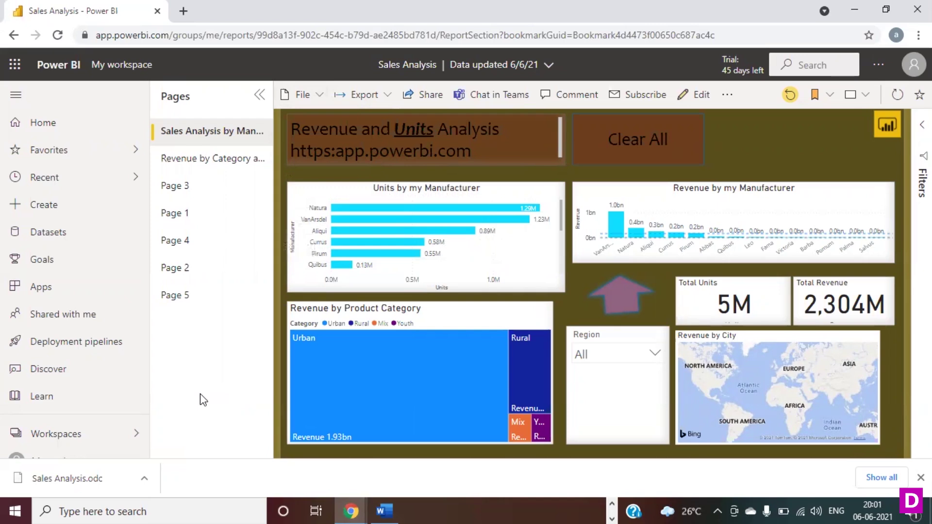
{"action": "left_click", "coordinate": [318, 96]}
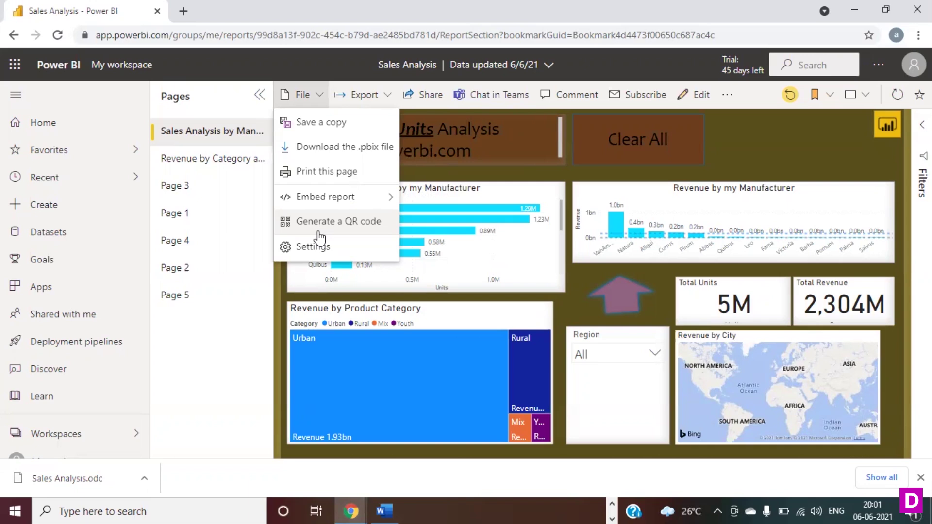
{"action": "left_click", "coordinate": [208, 391]}
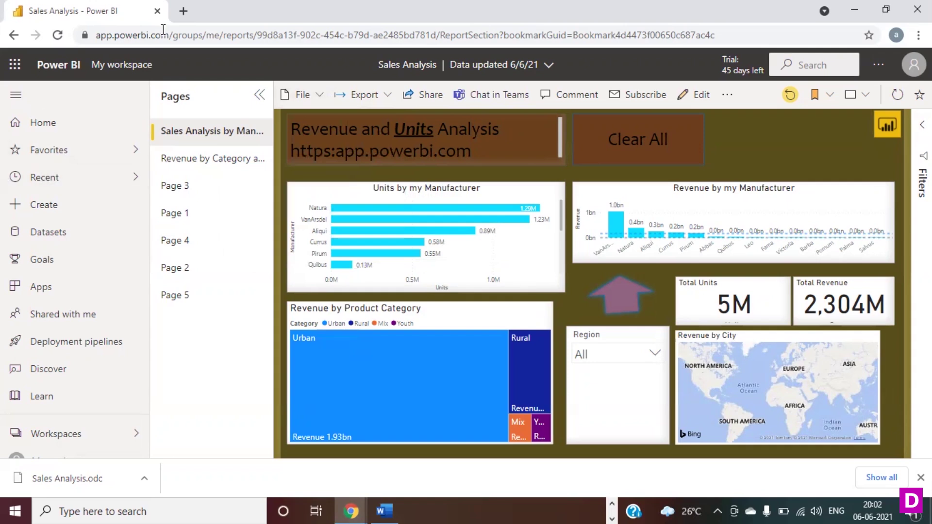
Open My workspace and refresh the page to view its reports, datasets and dashboards
{"action": "left_click", "coordinate": [106, 68]}
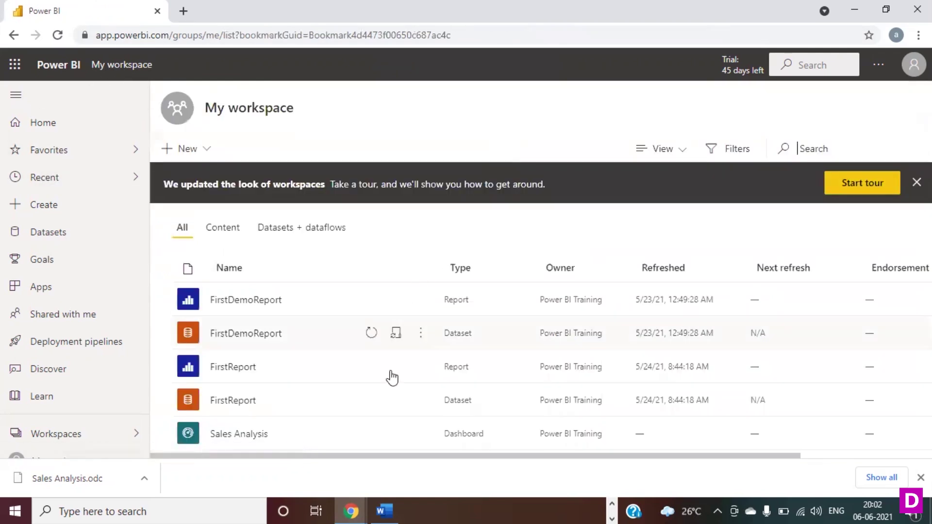
{"action": "left_click", "coordinate": [921, 478]}
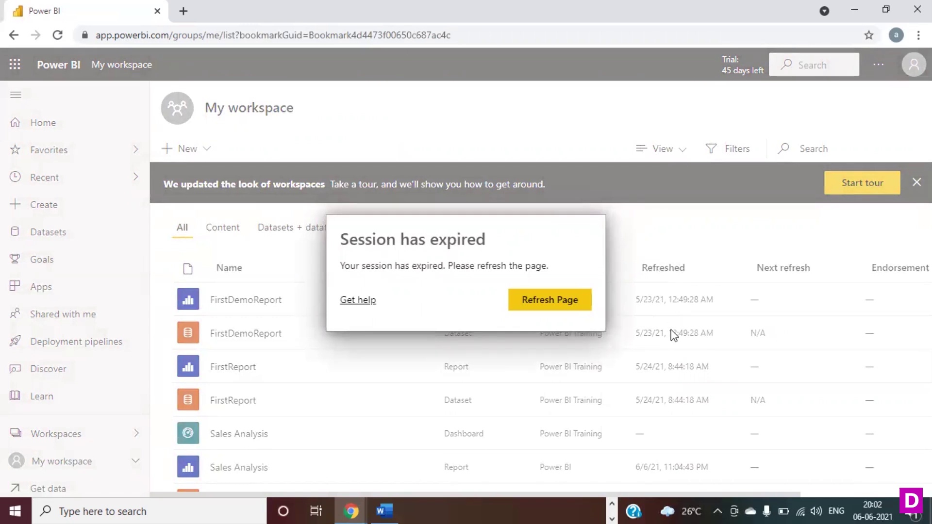
{"action": "left_click", "coordinate": [551, 298]}
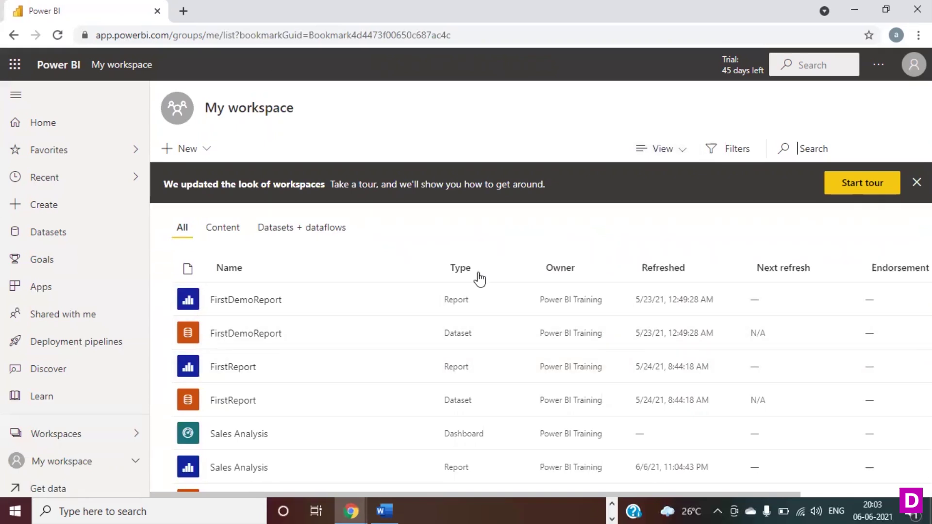
{"action": "scroll", "coordinate": [439, 379], "scroll_direction": "down", "scroll_amount": 1}
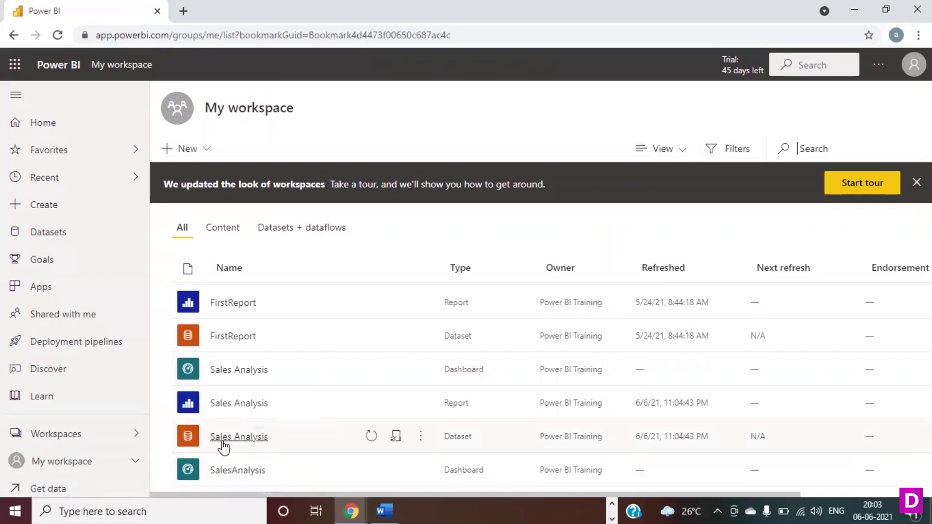
Switch to Power BI Desktop to view the Sales Analysis report's tables, and return to My workspace in Chrome
{"action": "left_click", "coordinate": [612, 504]}
{"action": "mouse_move", "coordinate": [588, 510]}
{"action": "left_click", "coordinate": [640, 478]}
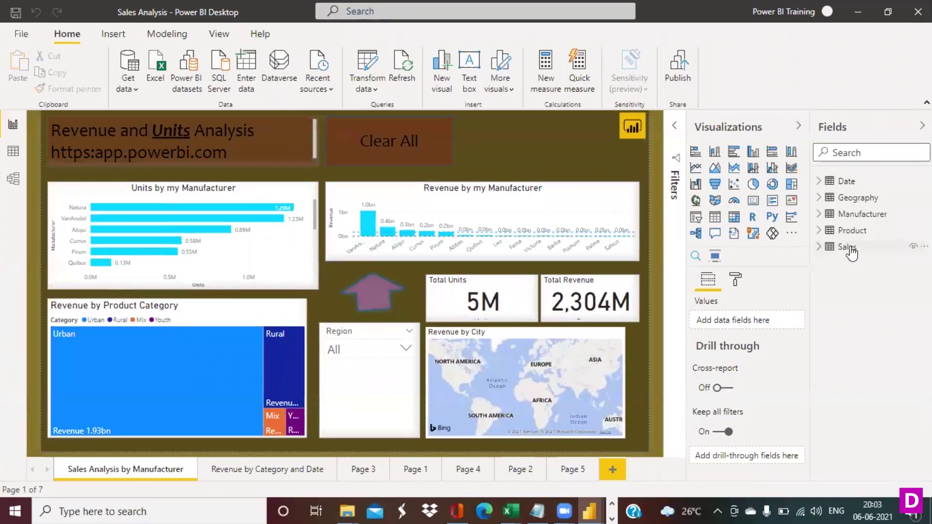
{"action": "key", "text": "alt+Tab"}
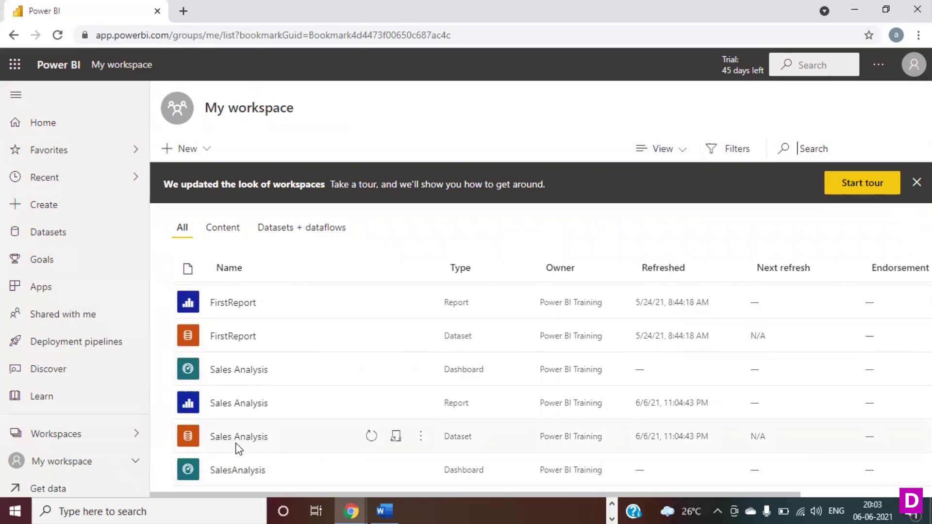
Generate quick insights for the Sales Analysis dataset and dismiss the completion notice
{"action": "left_click", "coordinate": [420, 436]}
{"action": "left_click", "coordinate": [420, 436]}
{"action": "left_click", "coordinate": [421, 436]}
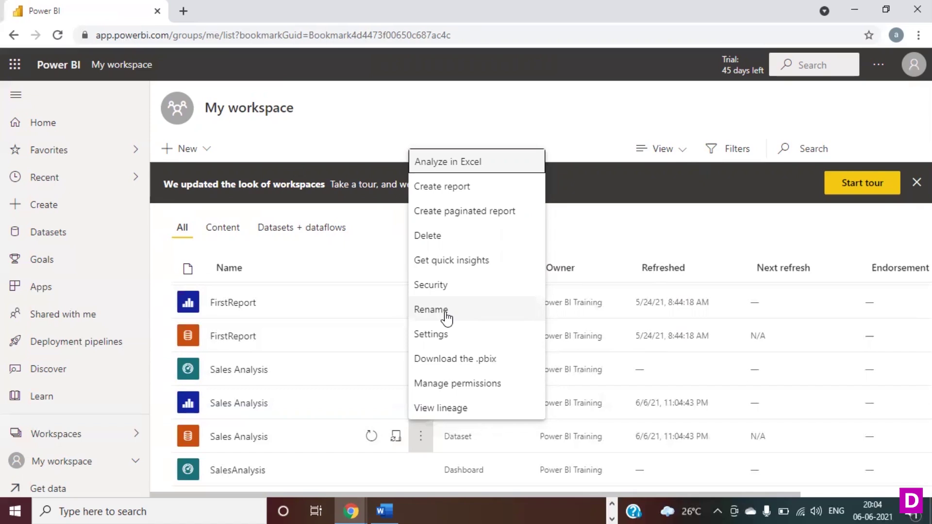
{"action": "left_click", "coordinate": [451, 262]}
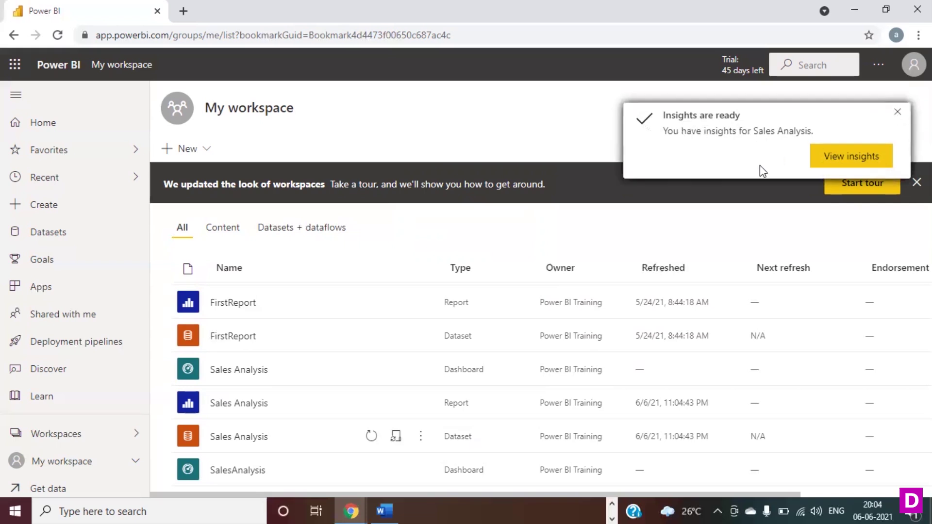
{"action": "left_click", "coordinate": [898, 113]}
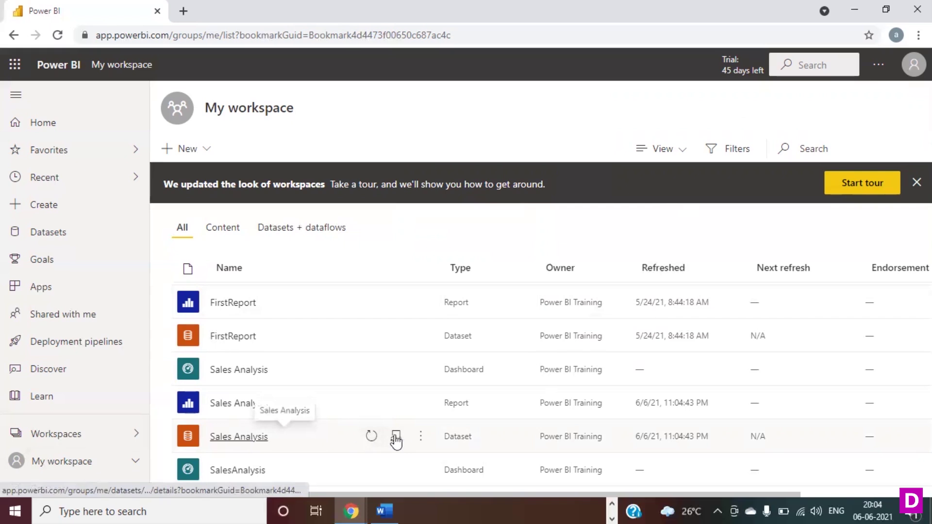
Open the Sales Analysis dataset's insights and look through all the generated charts from first to last
{"action": "left_click", "coordinate": [422, 438]}
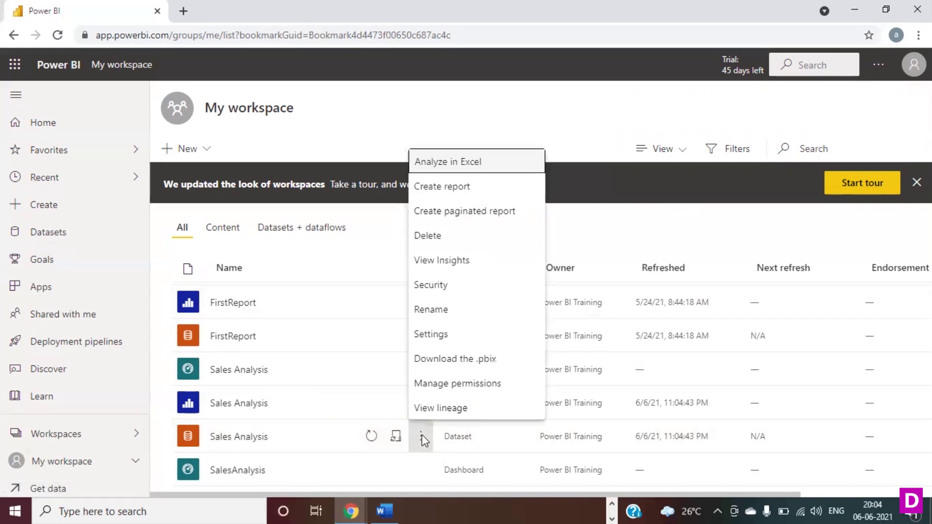
{"action": "left_click", "coordinate": [450, 263]}
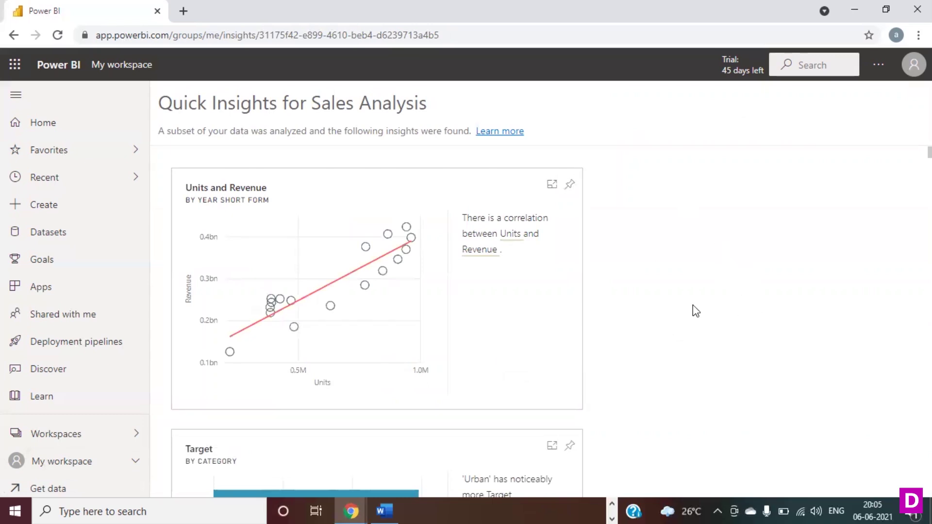
{"action": "scroll", "coordinate": [645, 257], "scroll_direction": "down", "scroll_amount": 6}
{"action": "scroll", "coordinate": [645, 257], "scroll_direction": "down", "scroll_amount": 15}
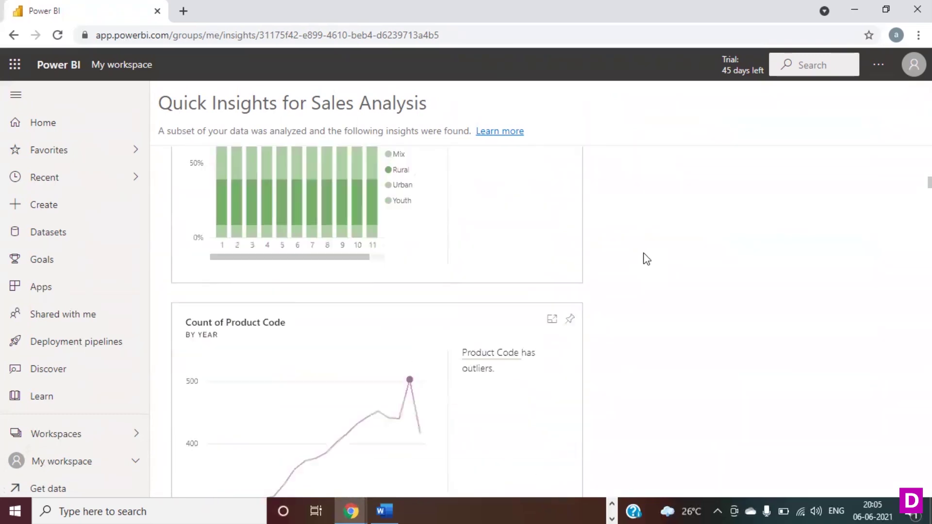
{"action": "scroll", "coordinate": [647, 259], "scroll_direction": "down", "scroll_amount": 20}
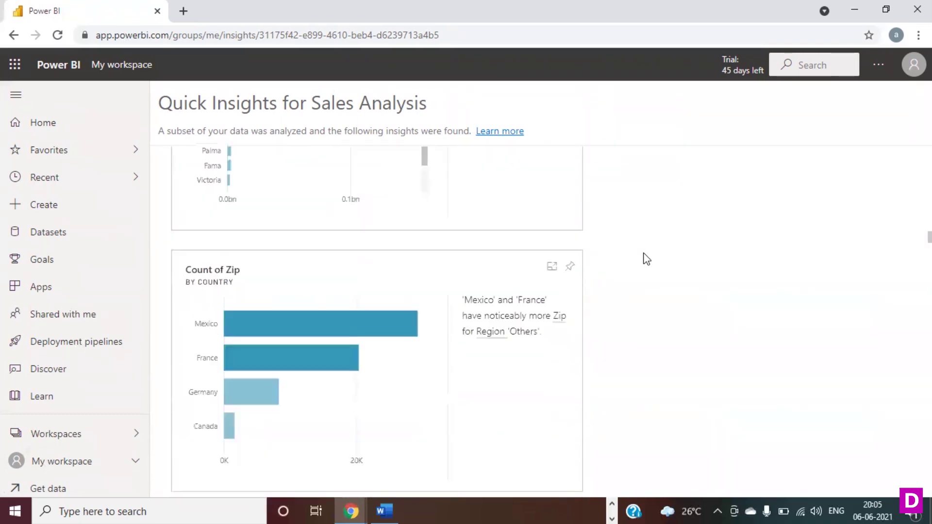
{"action": "scroll", "coordinate": [647, 260], "scroll_direction": "down", "scroll_amount": 20}
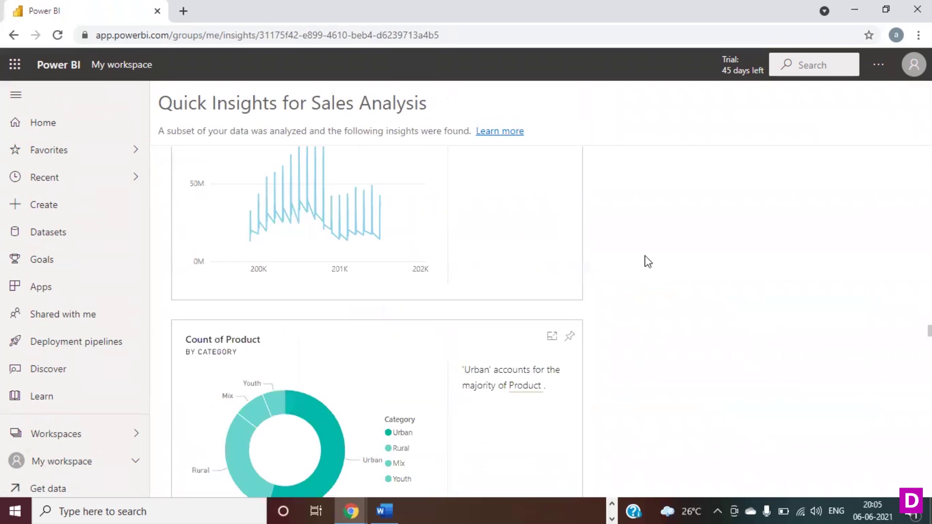
{"action": "scroll", "coordinate": [648, 262], "scroll_direction": "down", "scroll_amount": 20}
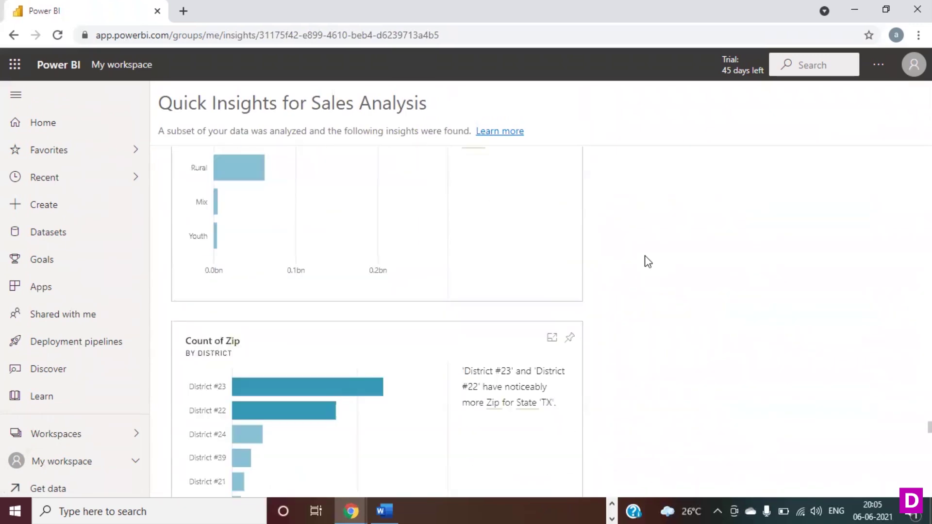
{"action": "scroll", "coordinate": [648, 262], "scroll_direction": "down", "scroll_amount": 10}
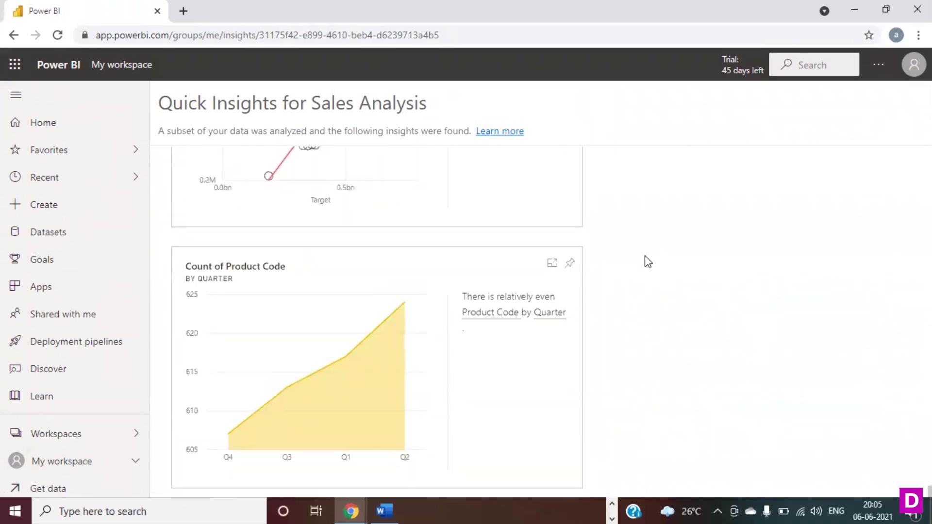
{"action": "scroll", "coordinate": [743, 335], "scroll_direction": "up", "scroll_amount": 20}
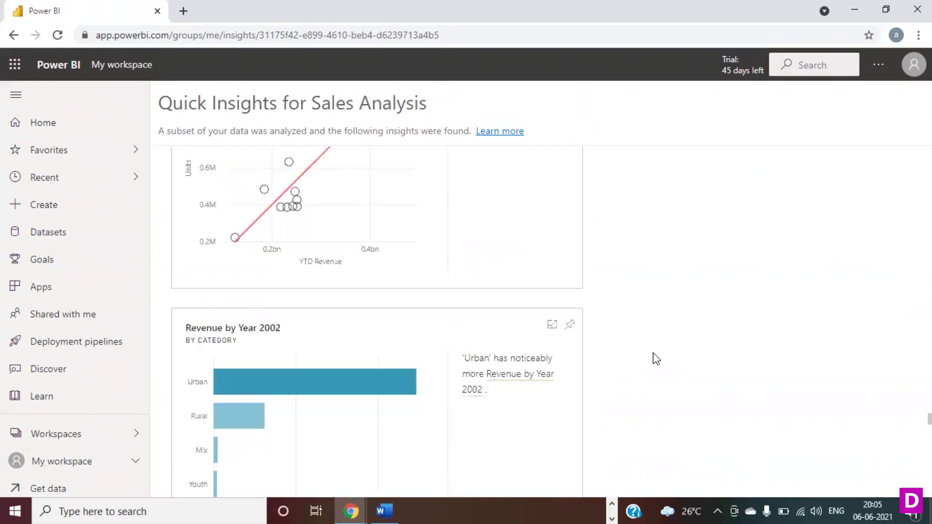
{"action": "scroll", "coordinate": [661, 277], "scroll_direction": "up", "scroll_amount": 20}
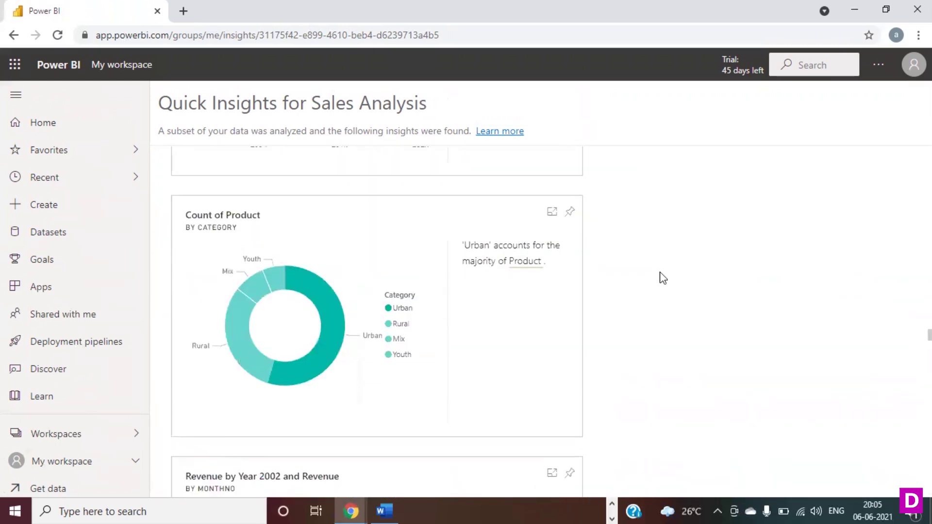
{"action": "scroll", "coordinate": [663, 278], "scroll_direction": "up", "scroll_amount": 20}
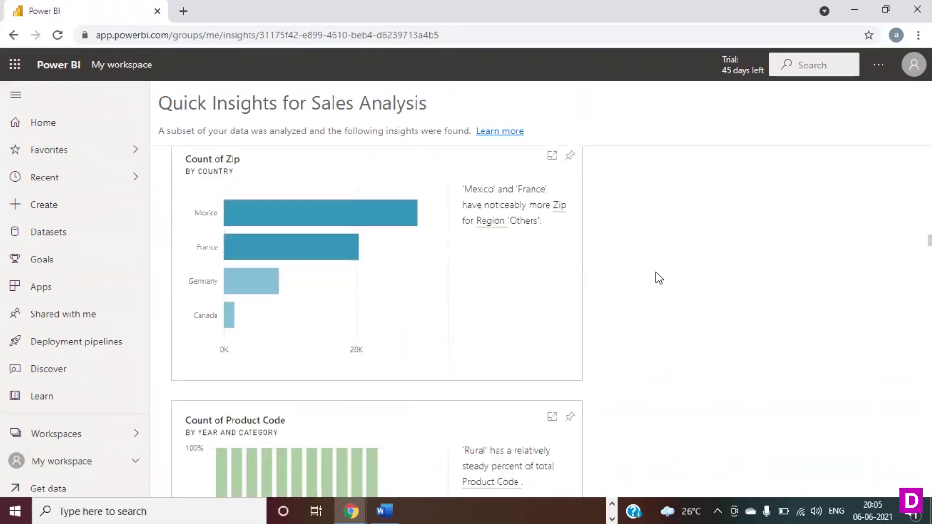
{"action": "scroll", "coordinate": [659, 278], "scroll_direction": "up", "scroll_amount": 20}
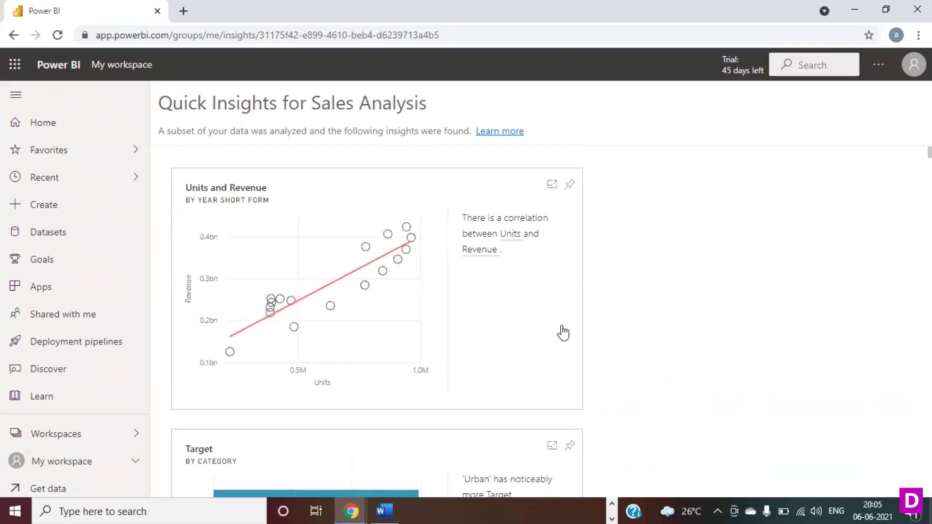
Examine the Units and Revenue, Target by Category and Count of City by Region insights more closely
{"action": "scroll", "coordinate": [631, 287], "scroll_direction": "down", "scroll_amount": 4}
{"action": "scroll", "coordinate": [728, 296], "scroll_direction": "up", "scroll_amount": 5}
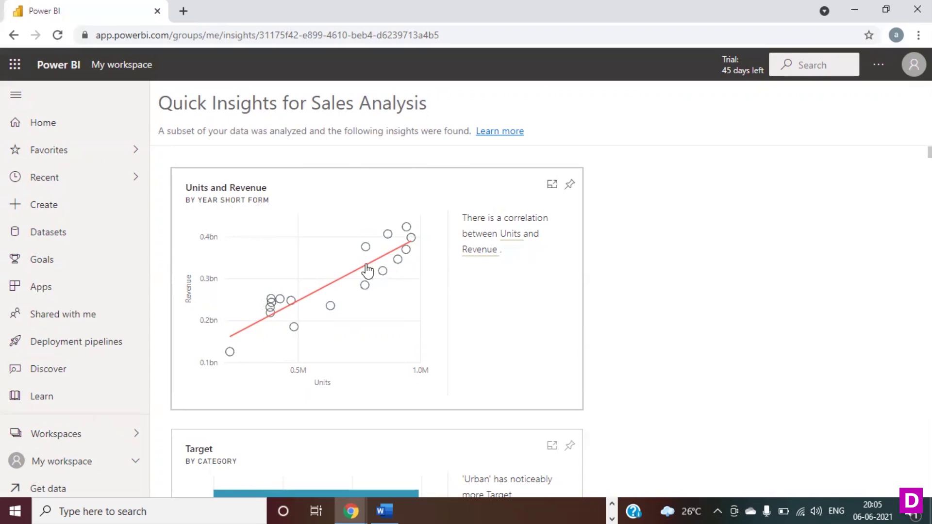
{"action": "mouse_move", "coordinate": [381, 277]}
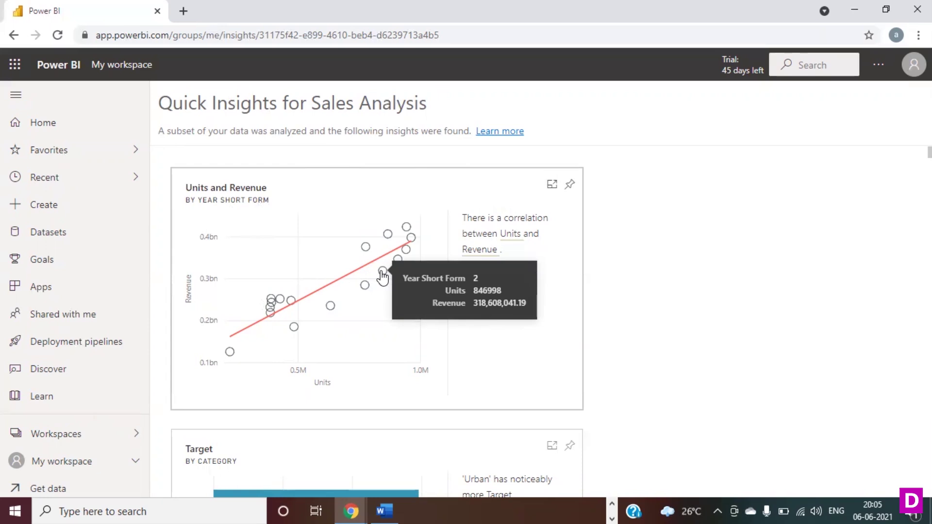
{"action": "scroll", "coordinate": [685, 289], "scroll_direction": "down", "scroll_amount": 4}
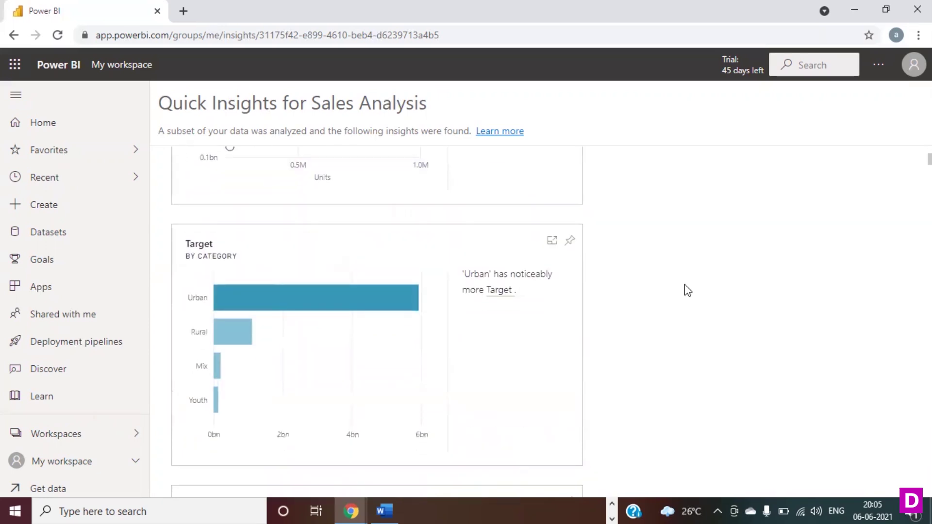
{"action": "scroll", "coordinate": [675, 307], "scroll_direction": "down", "scroll_amount": 6}
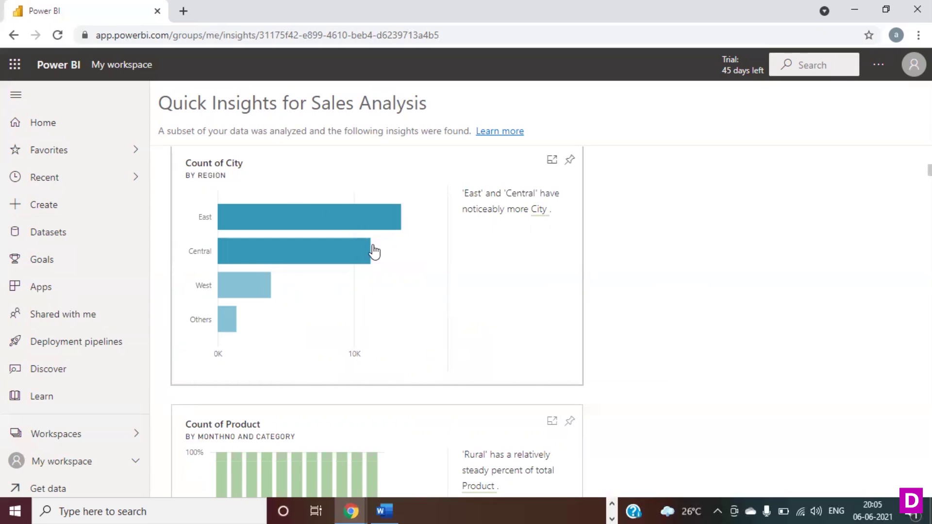
{"action": "scroll", "coordinate": [659, 279], "scroll_direction": "up", "scroll_amount": 10}
{"action": "scroll", "coordinate": [659, 280], "scroll_direction": "down", "scroll_amount": 6}
{"action": "scroll", "coordinate": [660, 280], "scroll_direction": "up", "scroll_amount": 3}
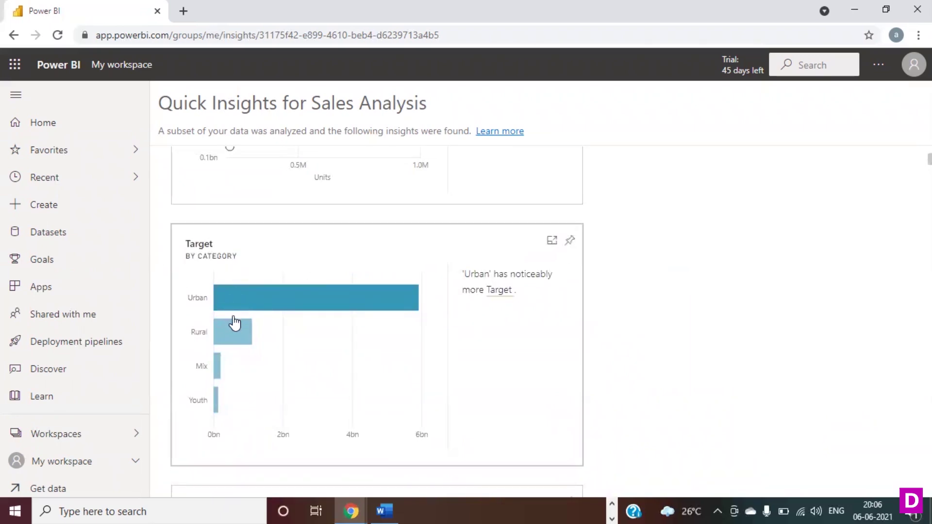
Open the Target by Category insight in focus mode and inspect the values of its category bars
{"action": "mouse_move", "coordinate": [330, 304]}
{"action": "left_click", "coordinate": [459, 241]}
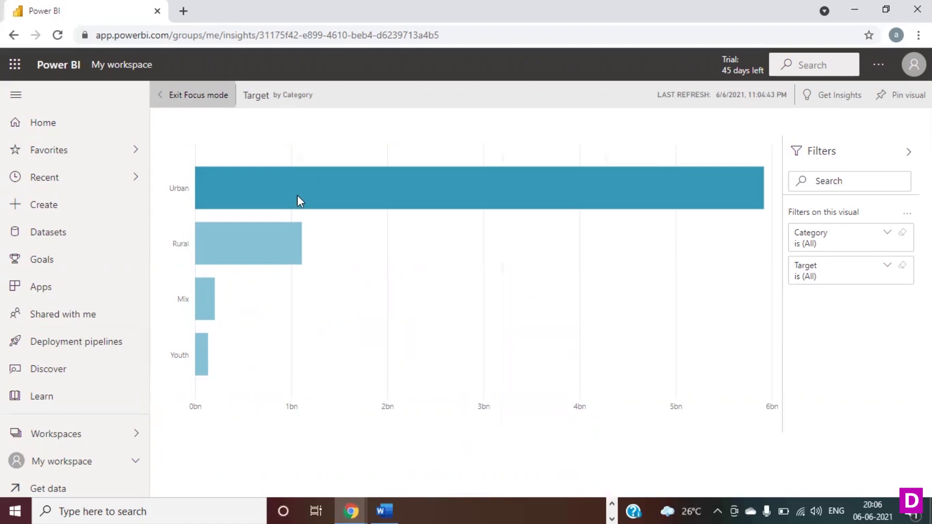
{"action": "mouse_move", "coordinate": [298, 196]}
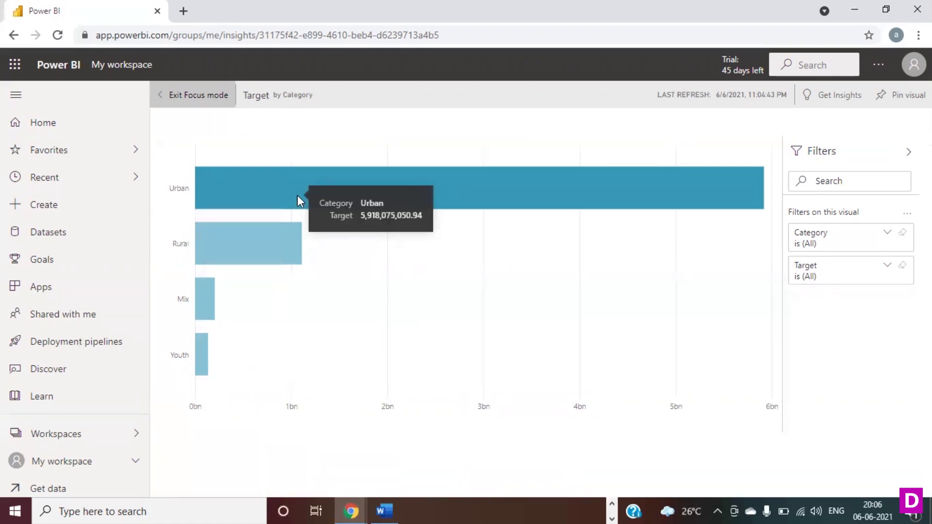
{"action": "mouse_move", "coordinate": [251, 258]}
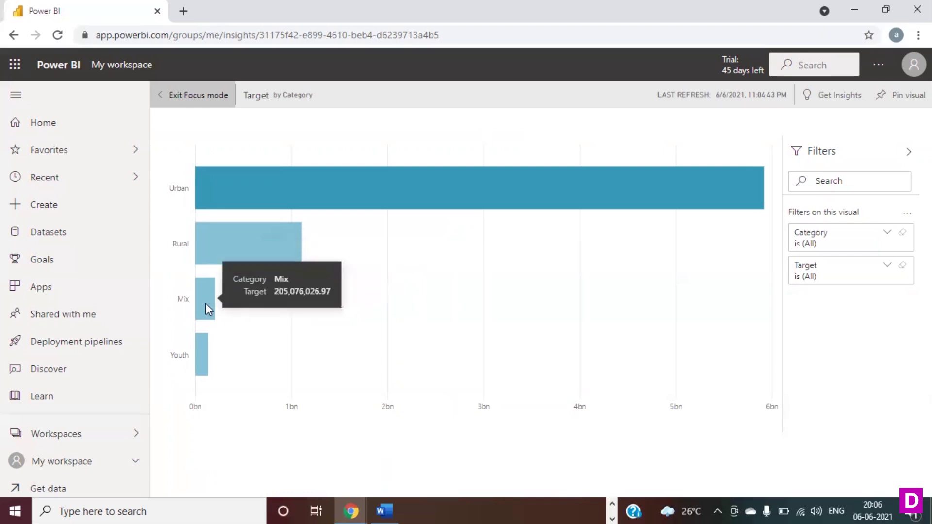
{"action": "mouse_move", "coordinate": [193, 381]}
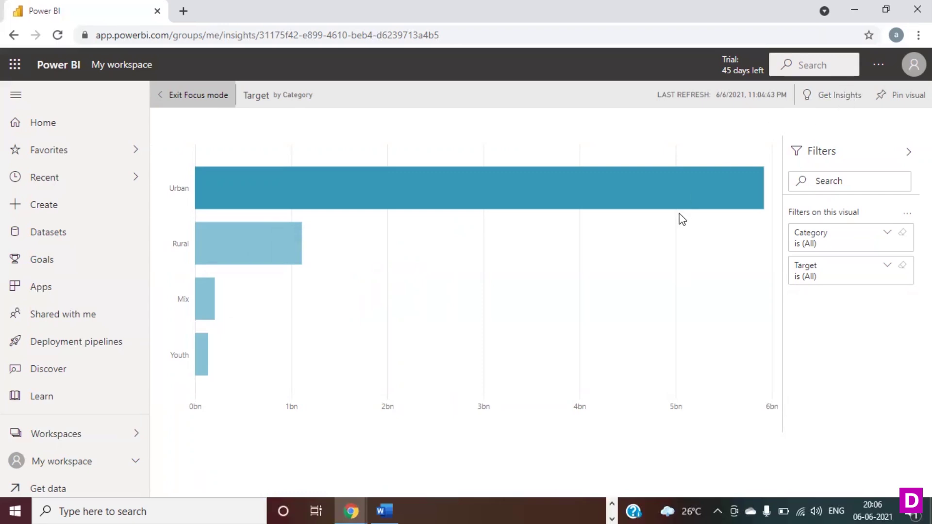
Pin the Target by Category visual to the existing Sales Analysis dashboard
{"action": "left_click", "coordinate": [910, 97]}
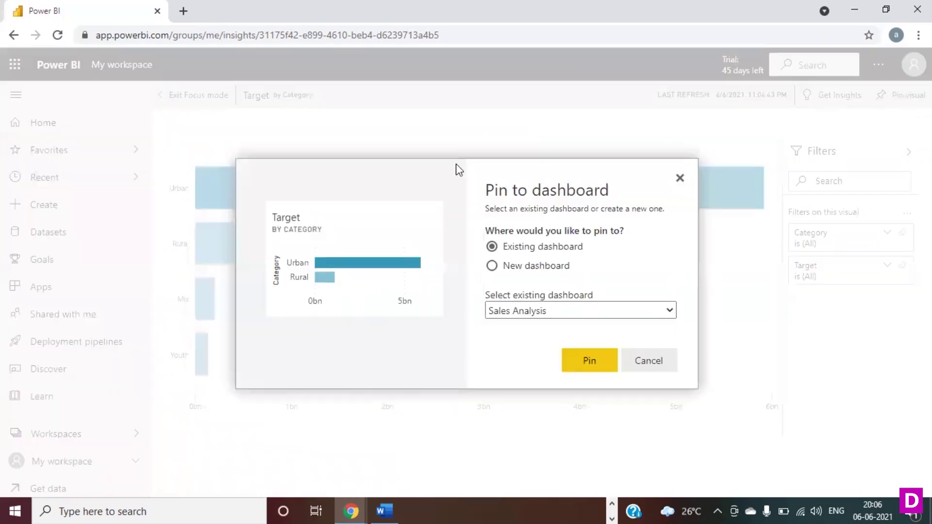
{"action": "left_click_drag", "start_coordinate": [530, 188], "coordinate": [486, 189]}
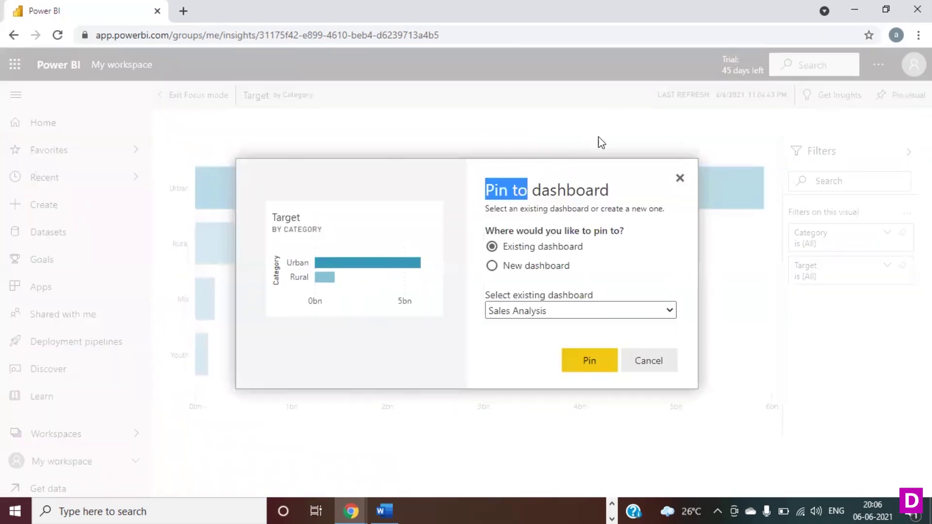
{"action": "left_click", "coordinate": [615, 173]}
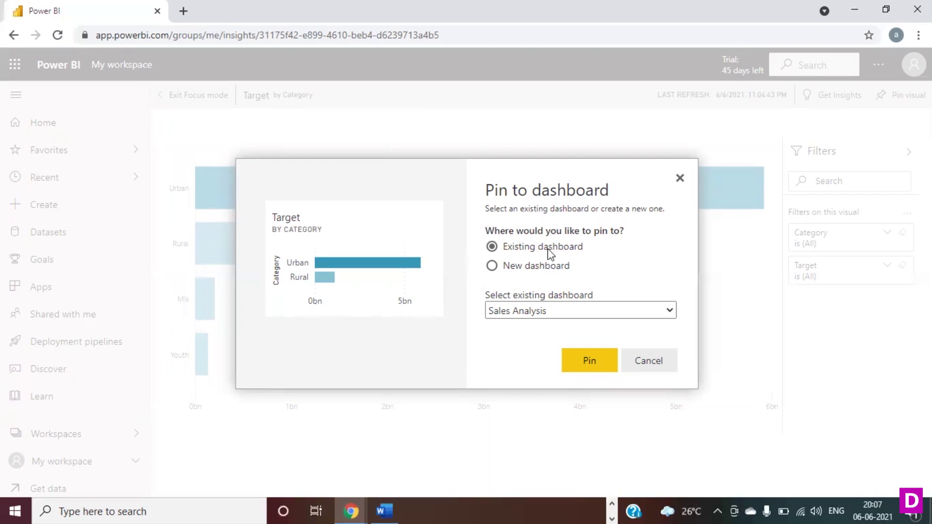
{"action": "left_click", "coordinate": [591, 361]}
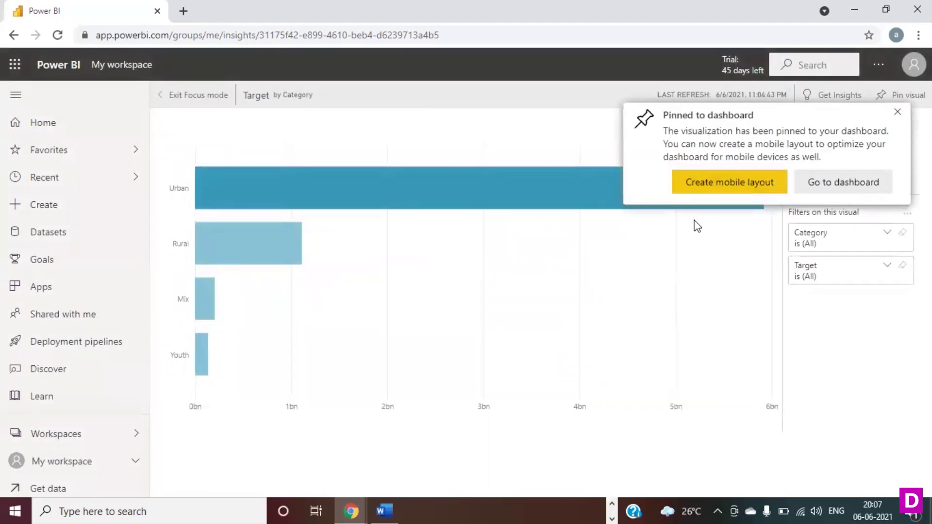
Go to the Sales Analysis dashboard and view the pinned Target tile alongside the two Sales tiles
{"action": "left_click", "coordinate": [831, 183]}
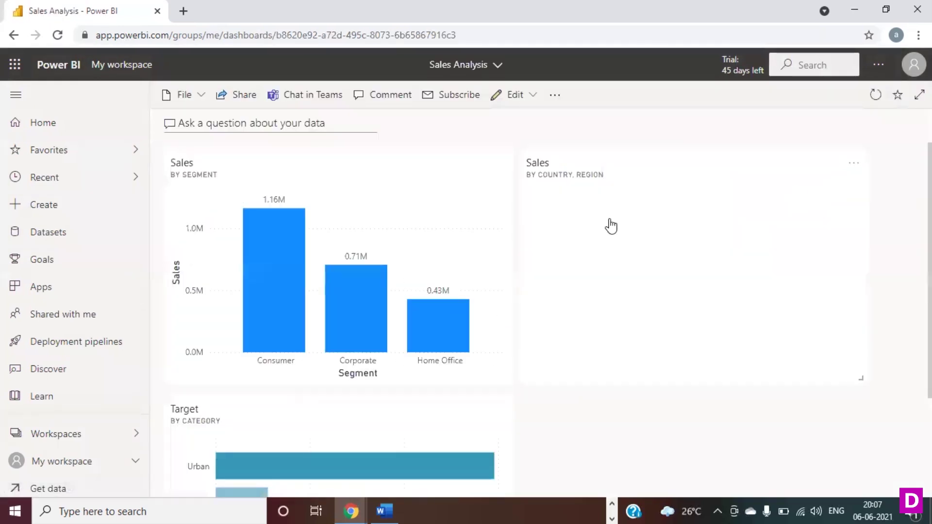
{"action": "scroll", "coordinate": [613, 218], "scroll_direction": "down", "scroll_amount": 3}
{"action": "mouse_move", "coordinate": [371, 271]}
{"action": "left_mouse_down"}
{"action": "mouse_move", "coordinate": [651, 340]}
{"action": "mouse_move", "coordinate": [774, 343]}
{"action": "mouse_move", "coordinate": [295, 272]}
{"action": "mouse_move", "coordinate": [374, 287]}
{"action": "mouse_move", "coordinate": [374, 274]}
{"action": "left_mouse_up"}
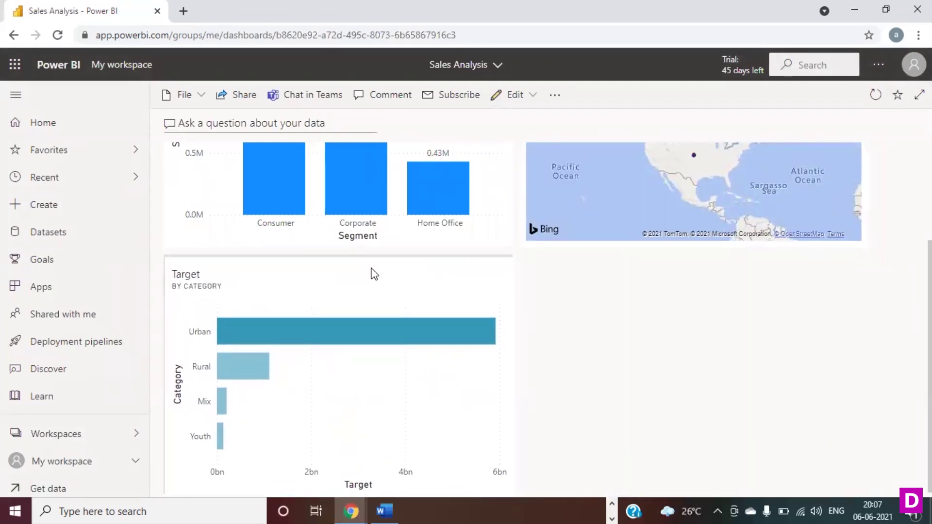
{"action": "mouse_move", "coordinate": [372, 272]}
{"action": "left_mouse_down"}
{"action": "mouse_move", "coordinate": [863, 304]}
{"action": "mouse_move", "coordinate": [398, 280]}
{"action": "mouse_move", "coordinate": [849, 296]}
{"action": "mouse_move", "coordinate": [365, 291]}
{"action": "mouse_move", "coordinate": [373, 271]}
{"action": "left_mouse_up"}
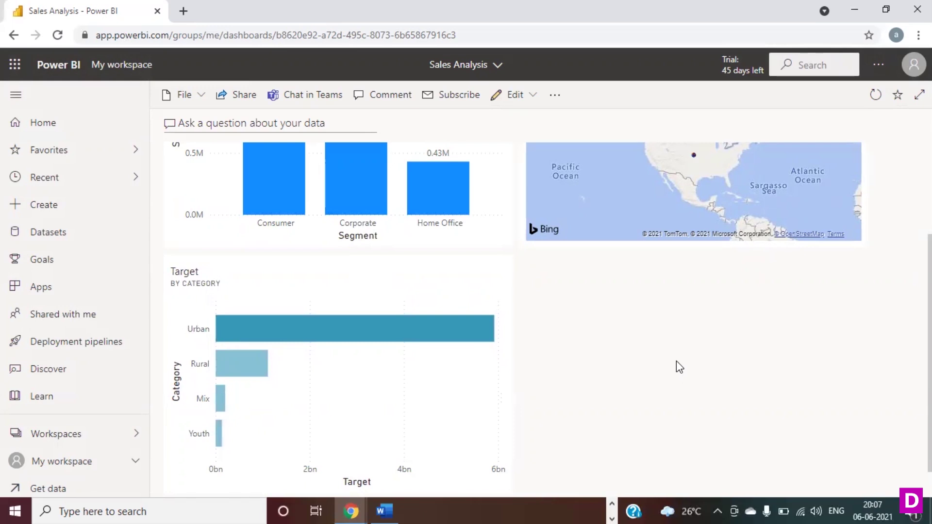
{"action": "scroll", "coordinate": [666, 356], "scroll_direction": "up", "scroll_amount": 3}
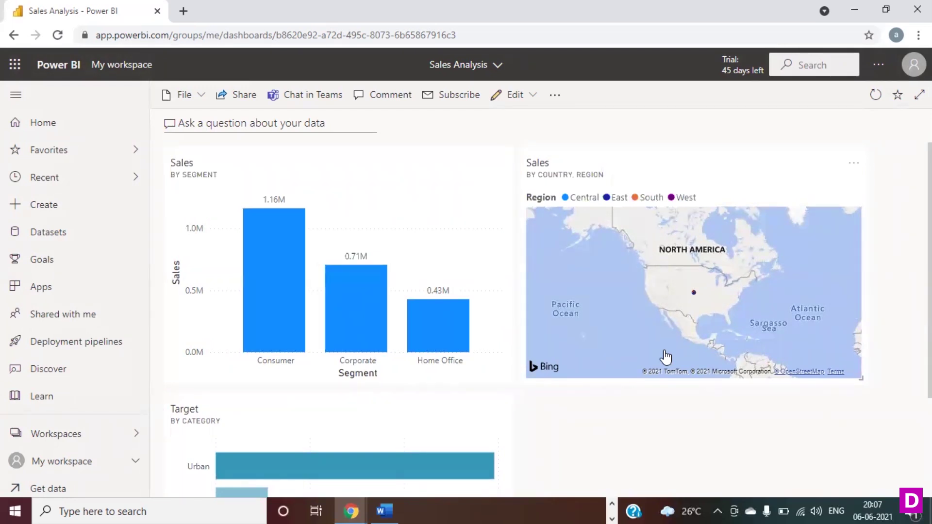
{"action": "scroll", "coordinate": [551, 430], "scroll_direction": "down", "scroll_amount": 3}
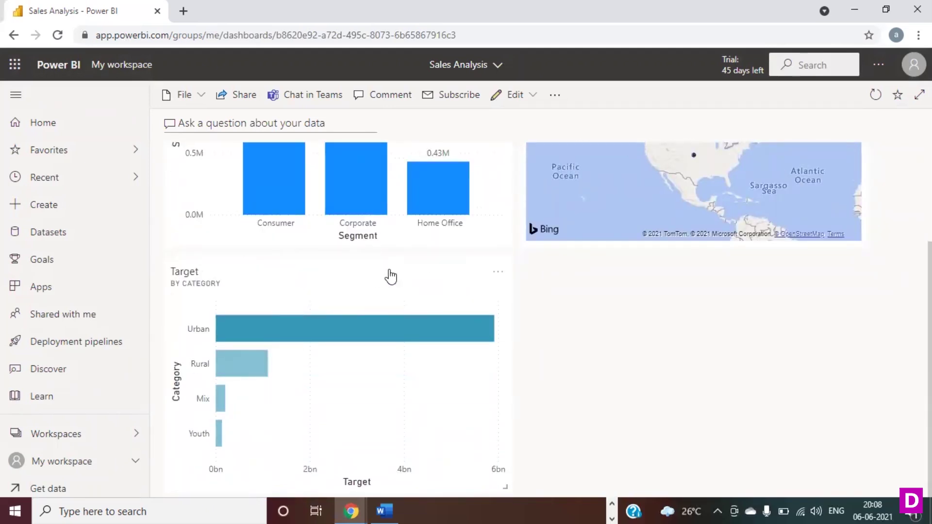
{"action": "scroll", "coordinate": [631, 357], "scroll_direction": "up", "scroll_amount": 3}
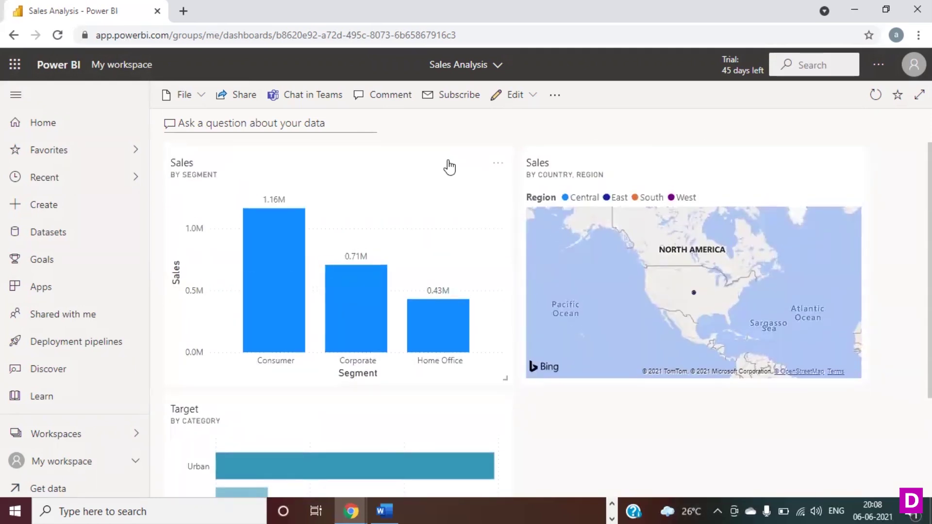
Open the source report of the Sales by Segment tile, return to the Sales Analysis dashboard and review its tiles
{"action": "left_click", "coordinate": [450, 167]}
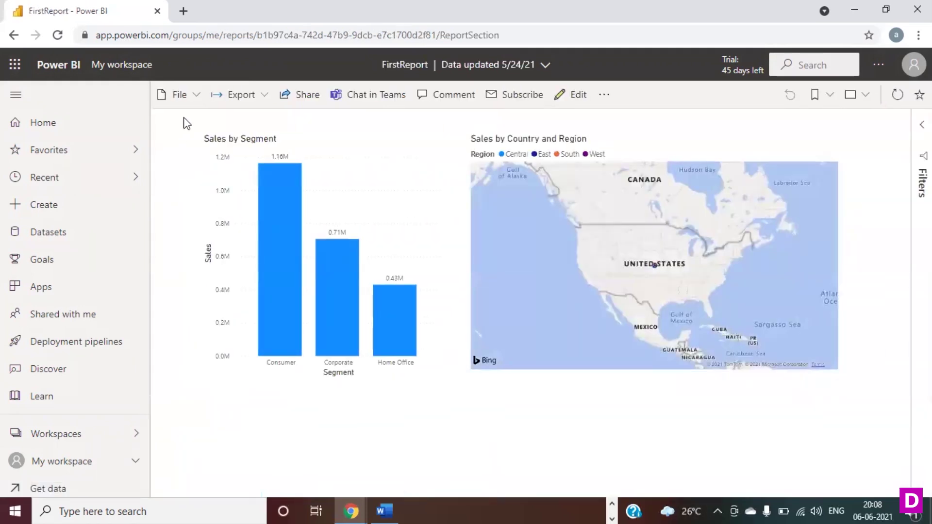
{"action": "left_click", "coordinate": [14, 36]}
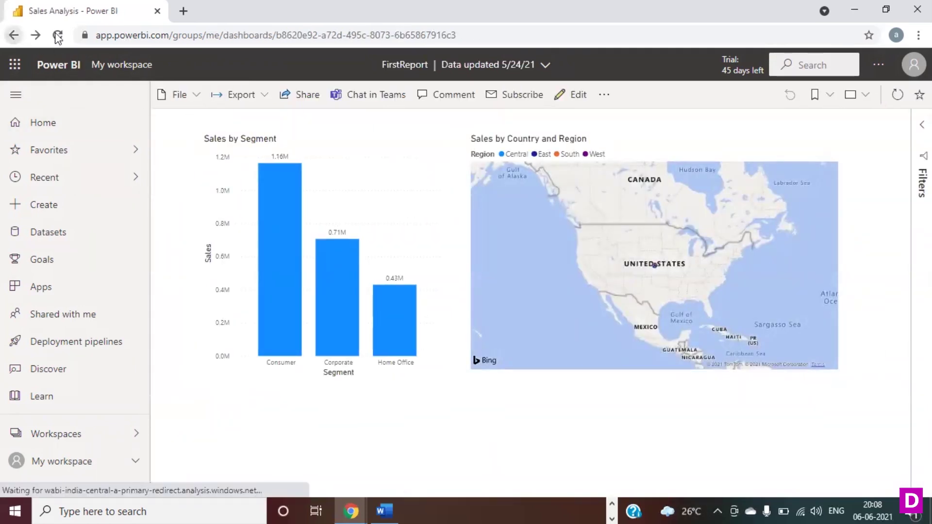
{"action": "scroll", "coordinate": [410, 279], "scroll_direction": "down", "scroll_amount": 3}
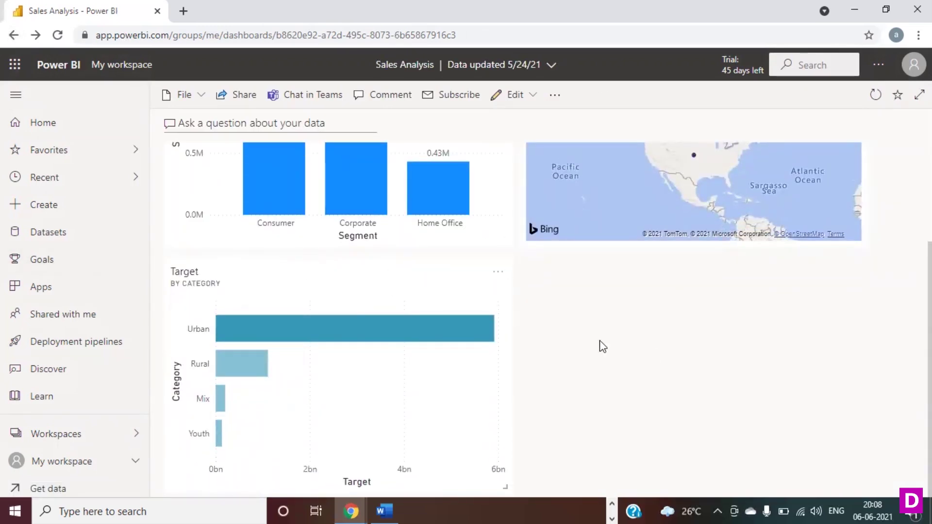
{"action": "scroll", "coordinate": [771, 412], "scroll_direction": "up", "scroll_amount": 3}
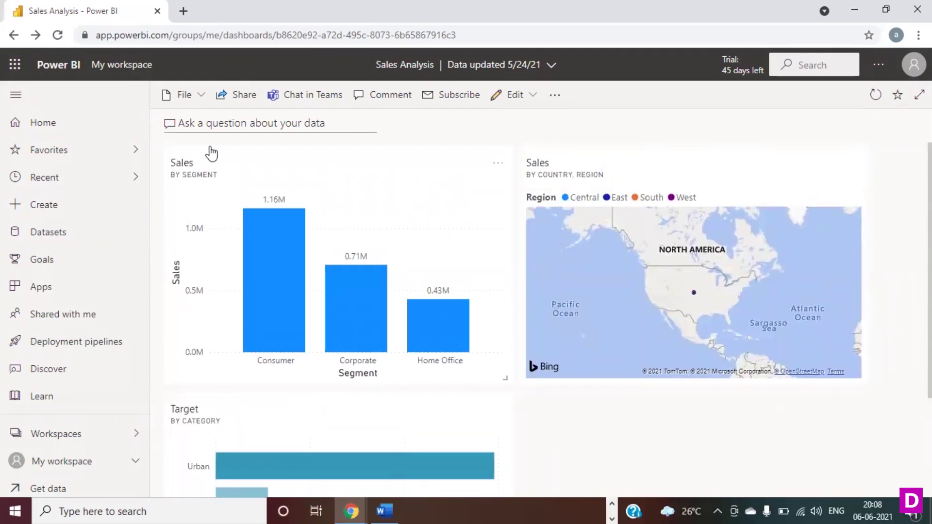
Return to Quick Insights for Sales Analysis and open the Revenue by Year 2002 by Manufacturer insight in focus mode
{"action": "left_click", "coordinate": [14, 35]}
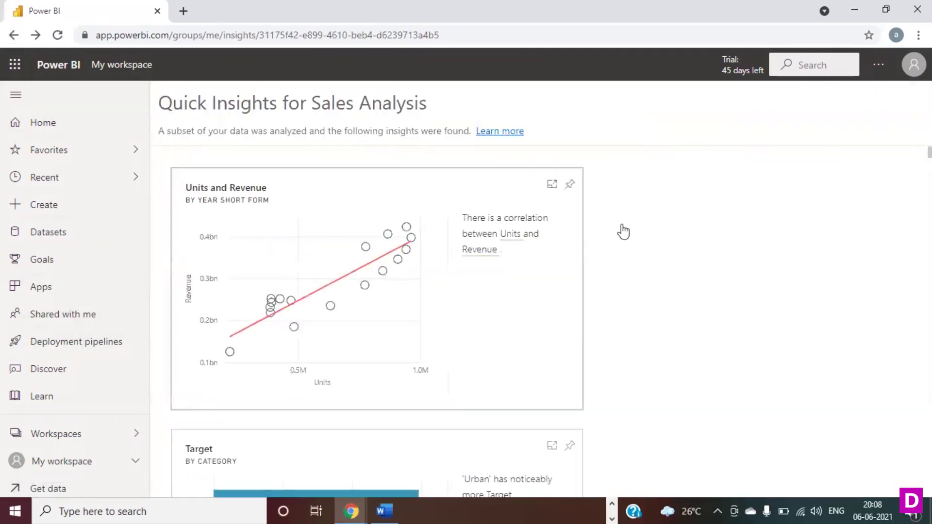
{"action": "scroll", "coordinate": [765, 243], "scroll_direction": "down", "scroll_amount": 7}
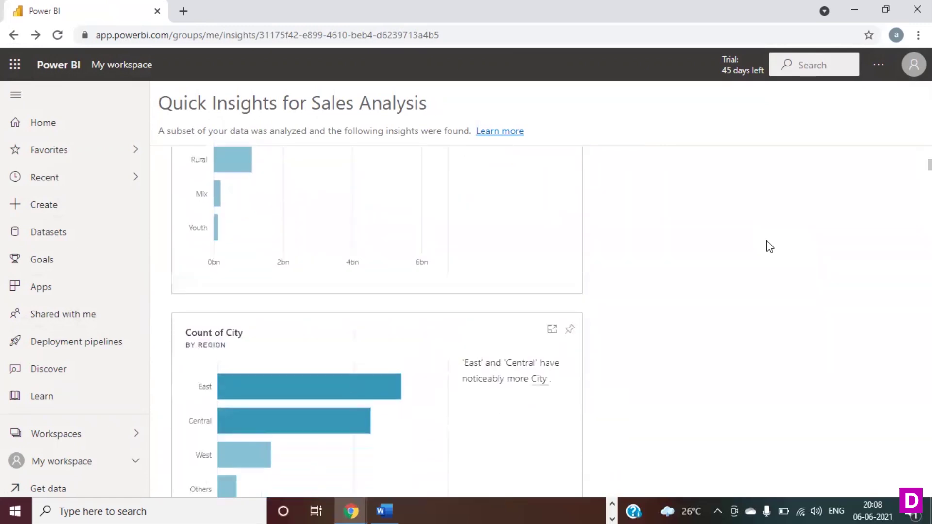
{"action": "scroll", "coordinate": [758, 265], "scroll_direction": "down", "scroll_amount": 3}
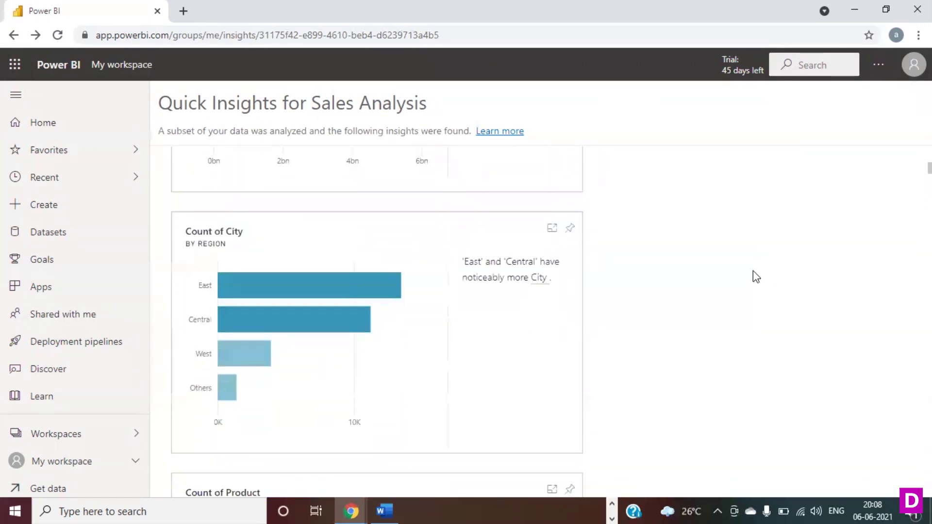
{"action": "scroll", "coordinate": [556, 315], "scroll_direction": "down", "scroll_amount": 6}
{"action": "scroll", "coordinate": [557, 316], "scroll_direction": "down", "scroll_amount": 15}
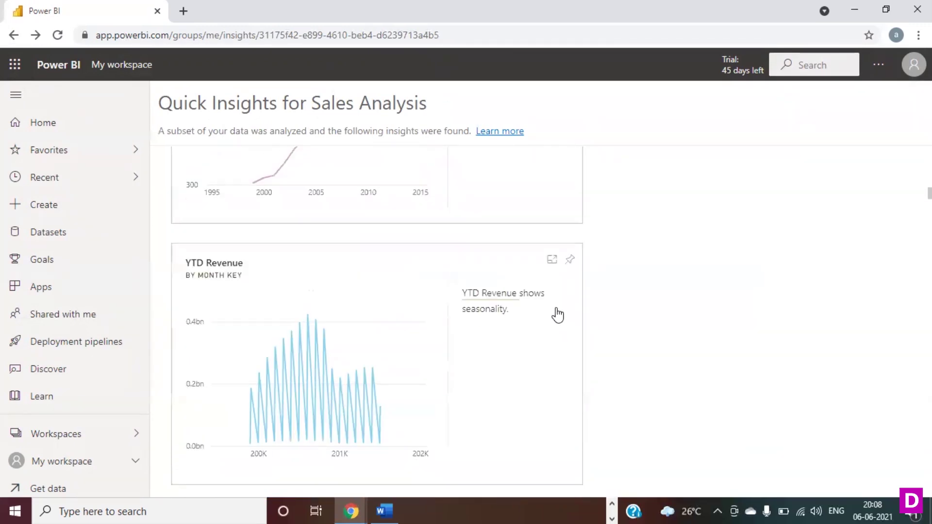
{"action": "scroll", "coordinate": [558, 316], "scroll_direction": "down", "scroll_amount": 10}
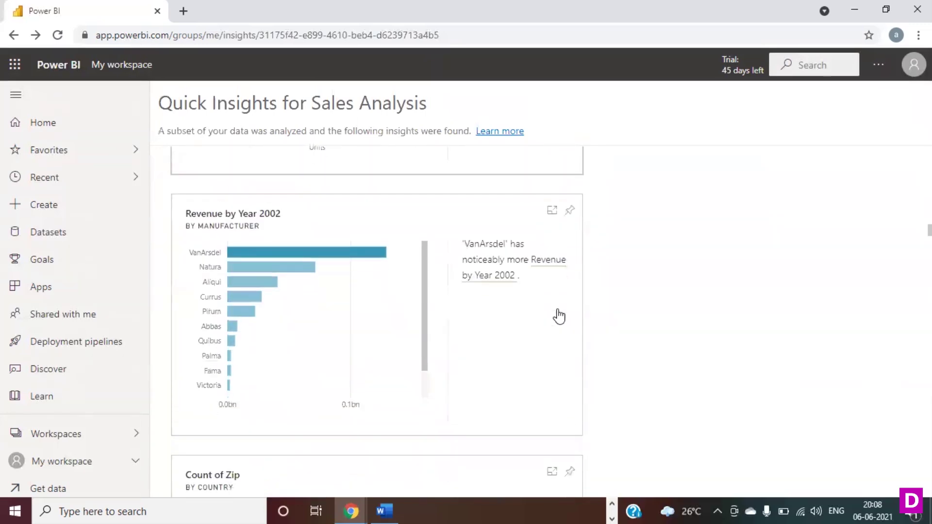
{"action": "scroll", "coordinate": [427, 262], "scroll_direction": "down", "scroll_amount": 7}
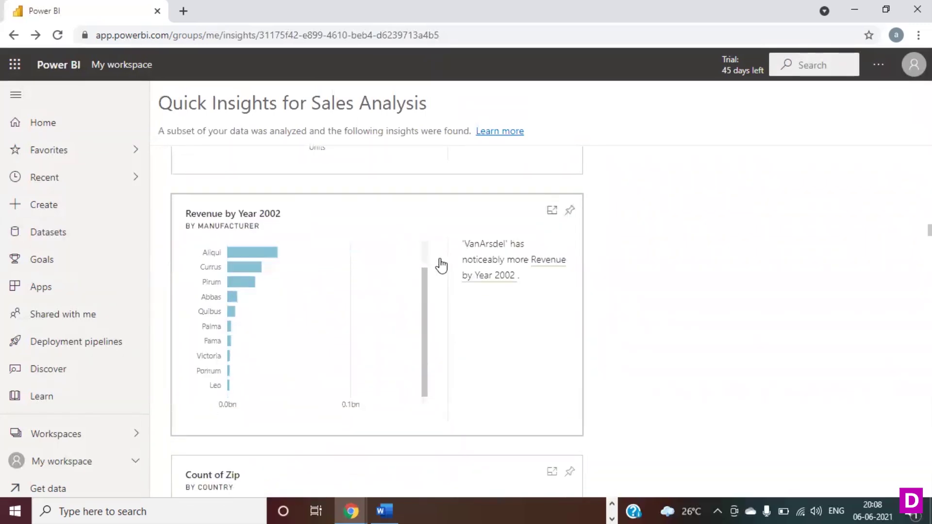
{"action": "scroll", "coordinate": [439, 265], "scroll_direction": "up", "scroll_amount": 7}
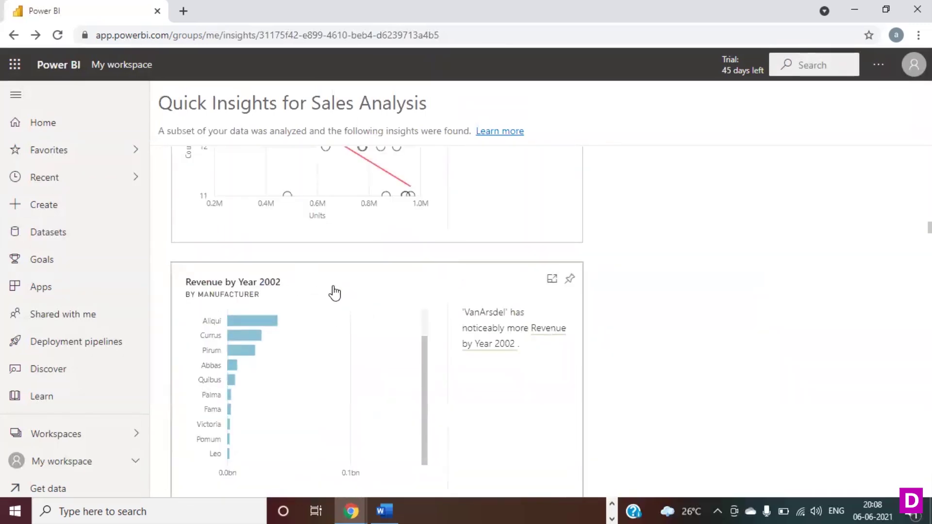
{"action": "left_click", "coordinate": [407, 282]}
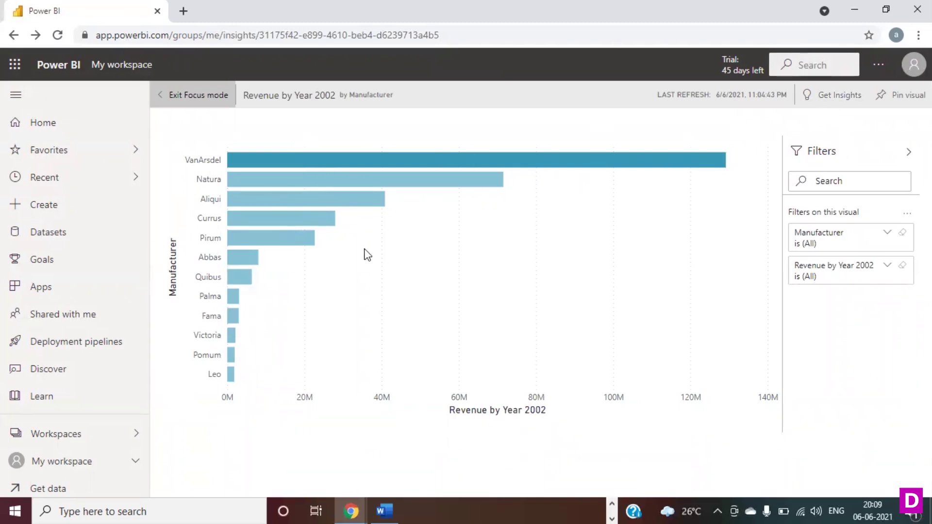
Get insights related to Revenue by Year 2002 by Manufacturer and look through the whole list of suggested visuals
{"action": "left_click", "coordinate": [836, 102]}
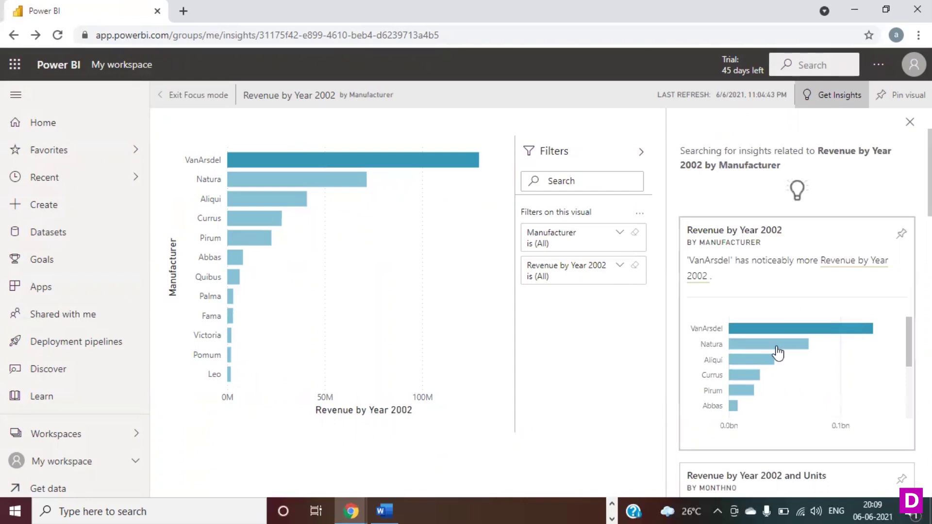
{"action": "mouse_move", "coordinate": [793, 349]}
{"action": "scroll", "coordinate": [793, 348], "scroll_direction": "down", "scroll_amount": 2}
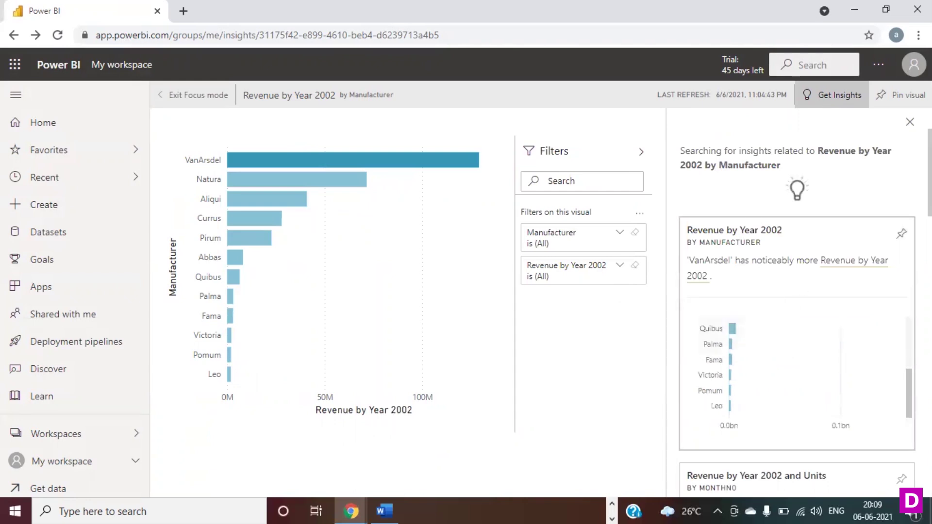
{"action": "scroll", "coordinate": [841, 364], "scroll_direction": "down", "scroll_amount": 10}
{"action": "scroll", "coordinate": [797, 313], "scroll_direction": "down", "scroll_amount": 7}
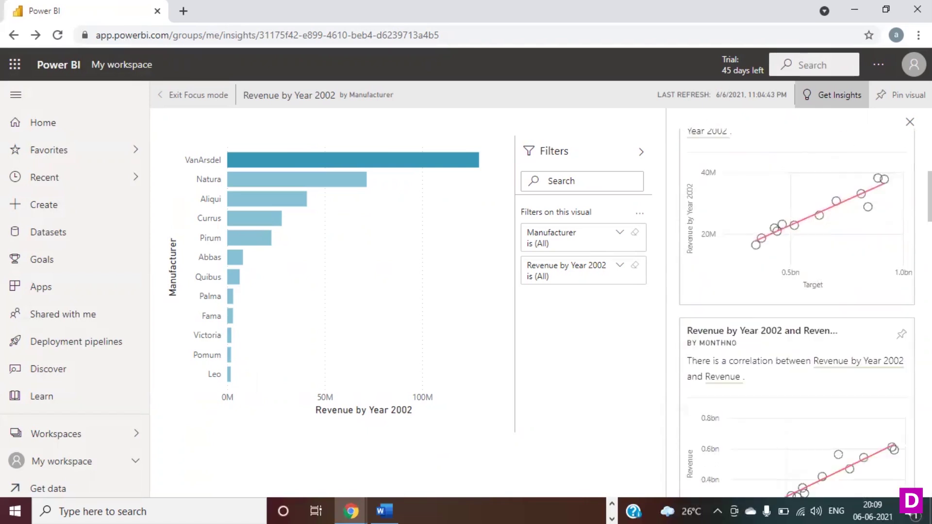
{"action": "scroll", "coordinate": [797, 313], "scroll_direction": "down", "scroll_amount": 14}
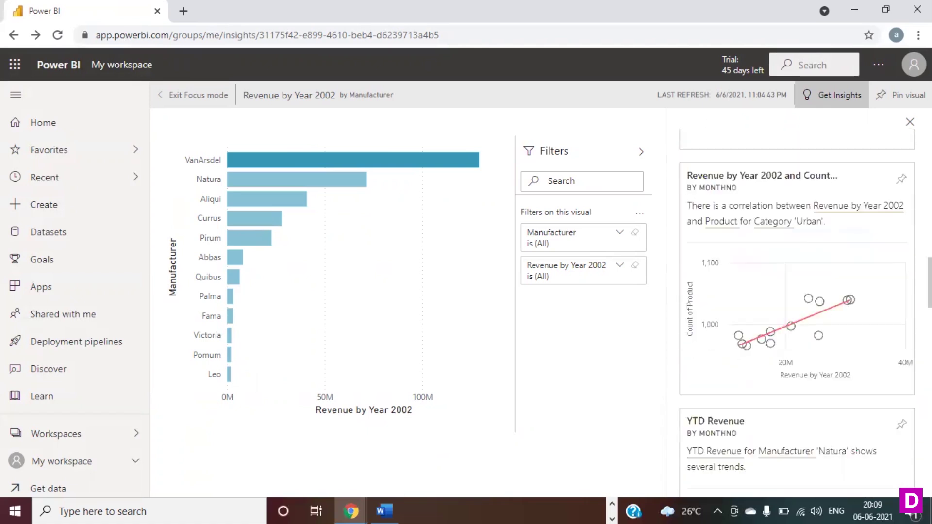
{"action": "scroll", "coordinate": [778, 214], "scroll_direction": "down", "scroll_amount": 10}
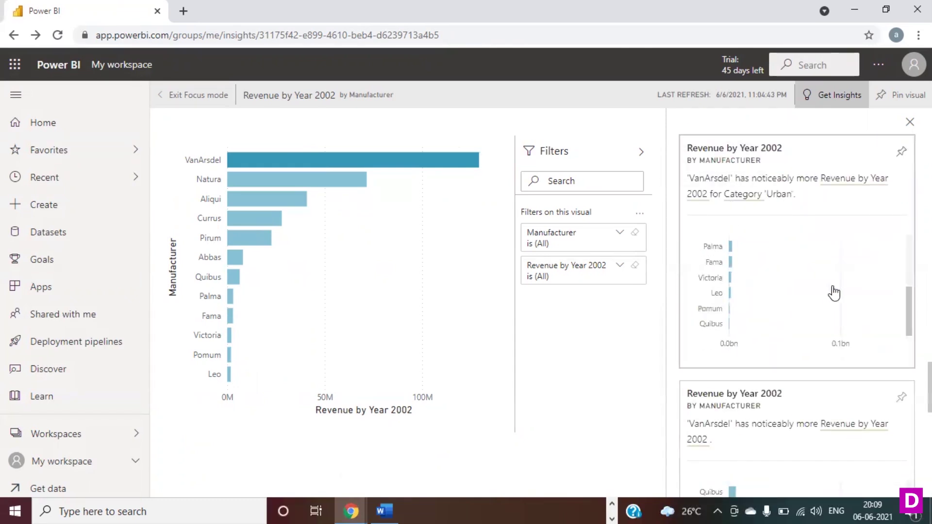
{"action": "scroll", "coordinate": [835, 287], "scroll_direction": "down", "scroll_amount": 3}
{"action": "scroll", "coordinate": [796, 311], "scroll_direction": "down", "scroll_amount": 8}
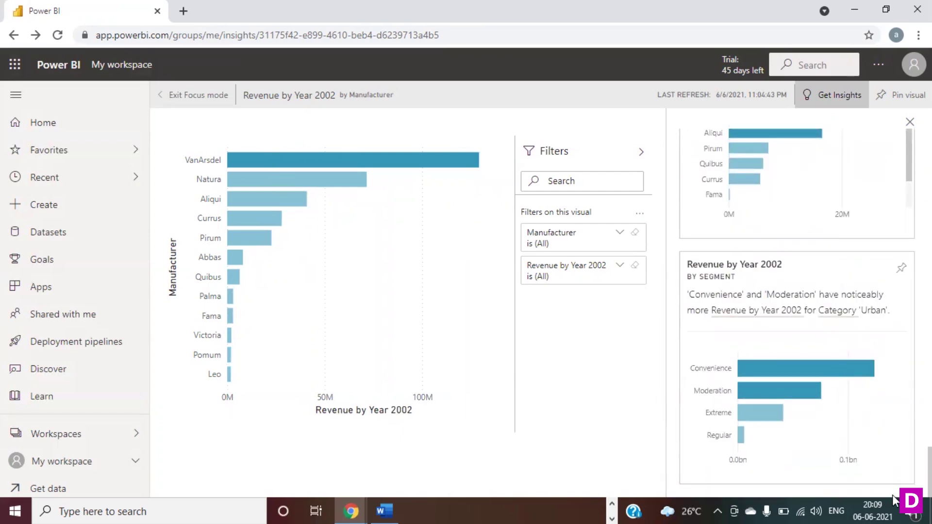
Re-examine the related insights, covering the monthly correlations and the revenue breakdowns by category, manufacturer and segment
{"action": "scroll", "coordinate": [896, 493], "scroll_direction": "up", "scroll_amount": 10}
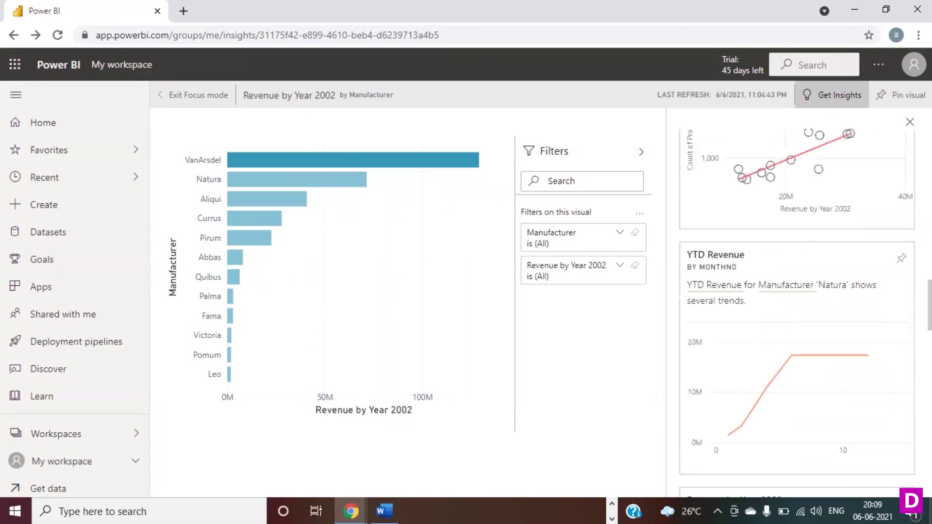
{"action": "scroll", "coordinate": [797, 308], "scroll_direction": "up", "scroll_amount": 1}
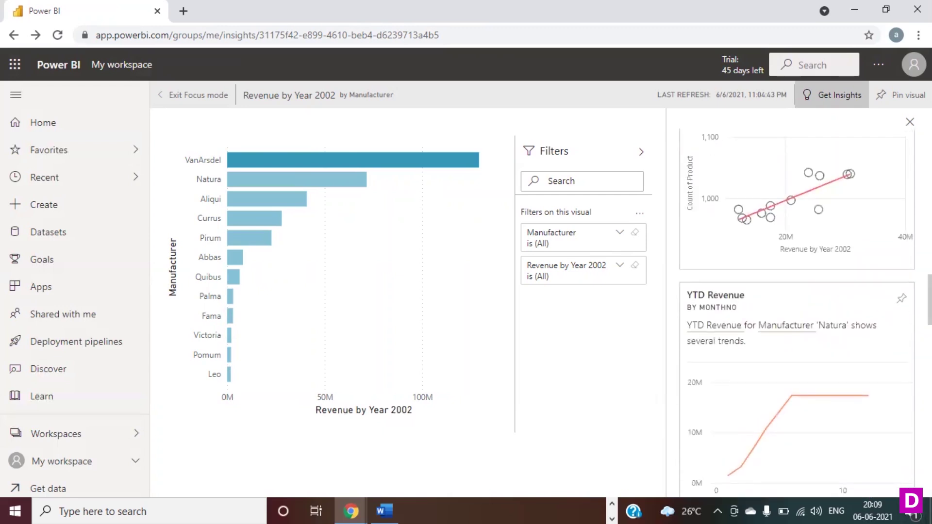
{"action": "scroll", "coordinate": [797, 308], "scroll_direction": "up", "scroll_amount": 6}
{"action": "scroll", "coordinate": [798, 308], "scroll_direction": "up", "scroll_amount": 8}
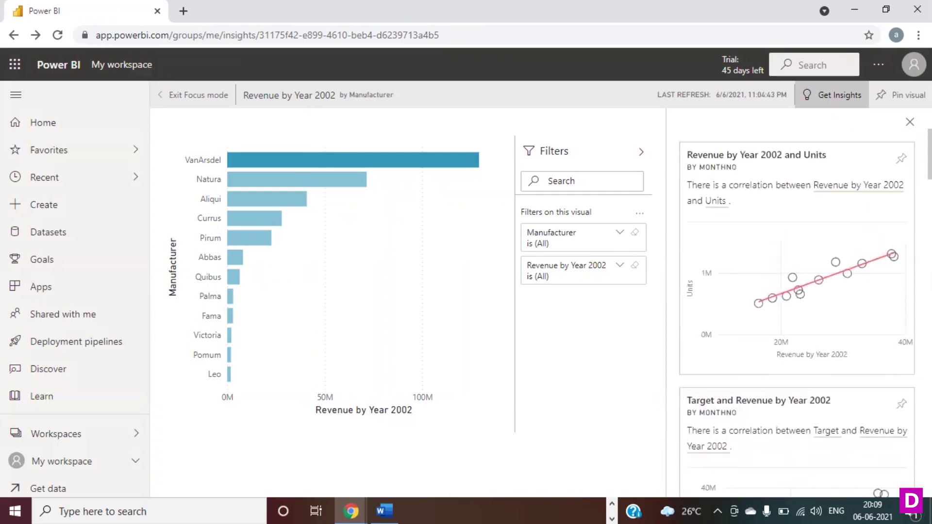
{"action": "scroll", "coordinate": [797, 308], "scroll_direction": "down", "scroll_amount": 8}
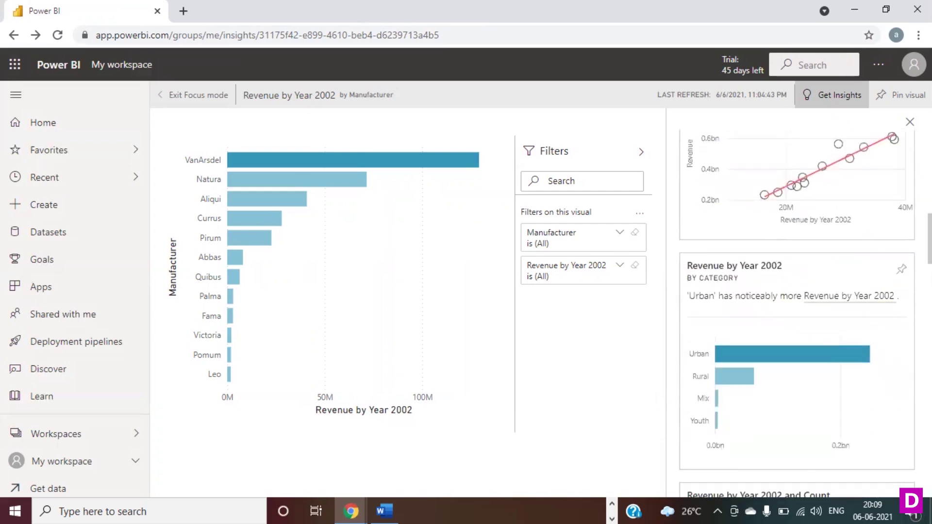
{"action": "scroll", "coordinate": [797, 313], "scroll_direction": "down", "scroll_amount": 10}
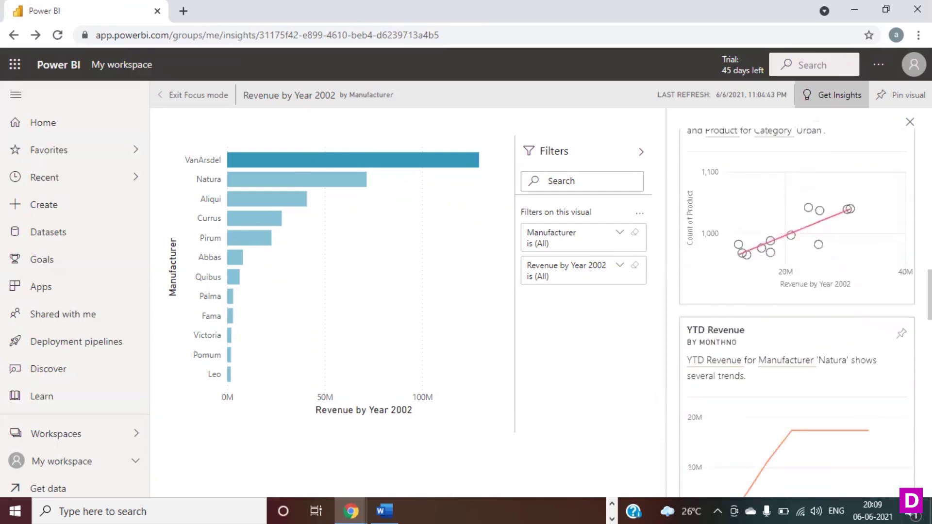
{"action": "scroll", "coordinate": [797, 313], "scroll_direction": "down", "scroll_amount": 3}
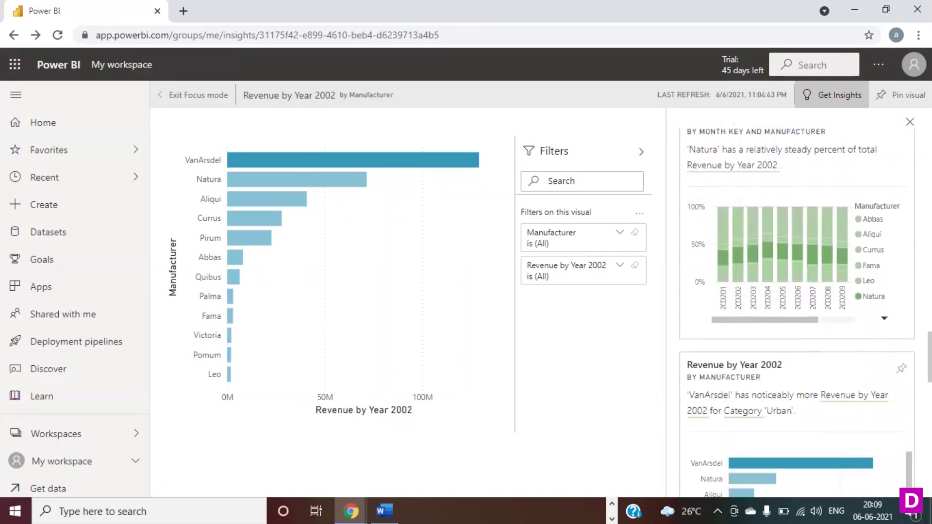
{"action": "scroll", "coordinate": [797, 313], "scroll_direction": "down", "scroll_amount": 5}
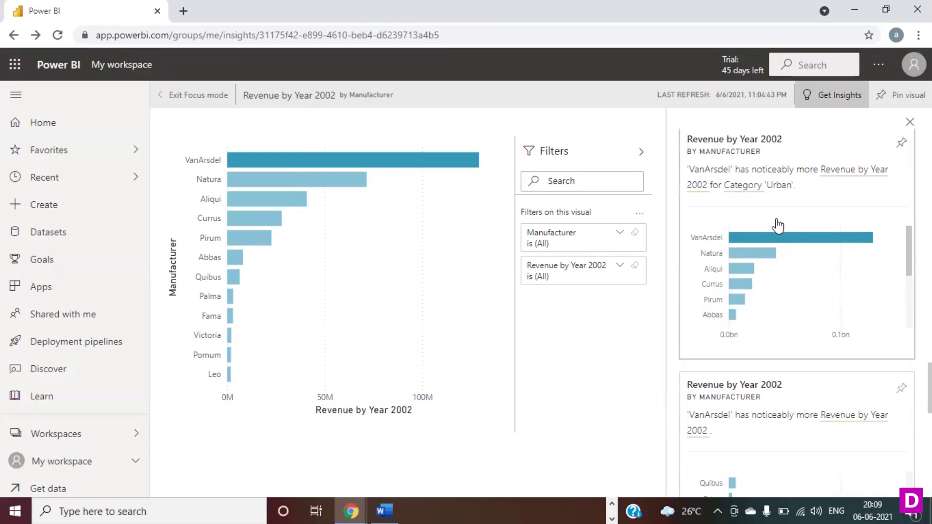
{"action": "scroll", "coordinate": [849, 307], "scroll_direction": "down", "scroll_amount": 3}
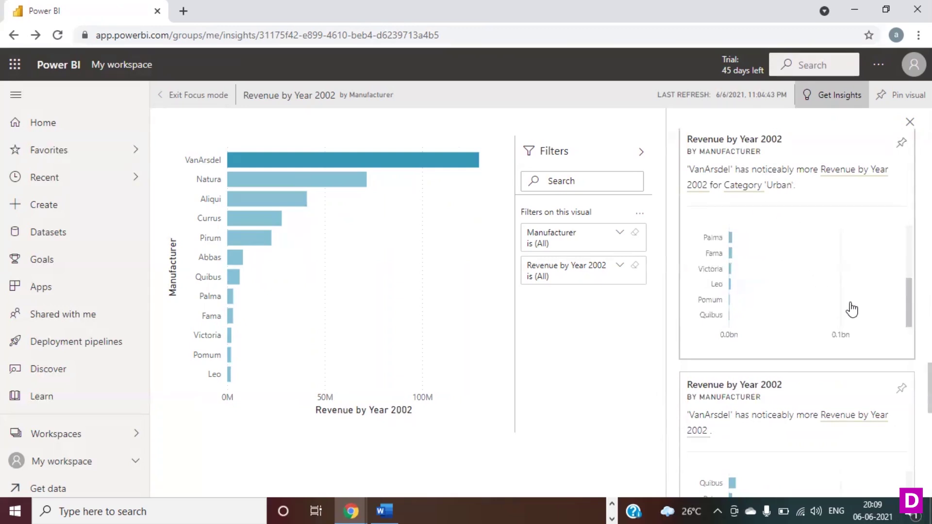
{"action": "scroll", "coordinate": [849, 308], "scroll_direction": "down", "scroll_amount": 3}
{"action": "scroll", "coordinate": [797, 311], "scroll_direction": "down", "scroll_amount": 1}
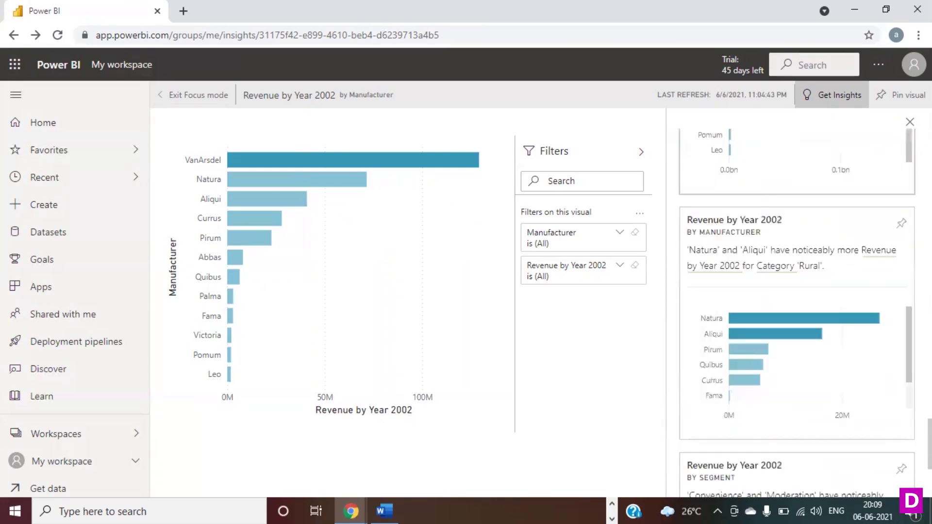
{"action": "scroll", "coordinate": [797, 310], "scroll_direction": "down", "scroll_amount": 4}
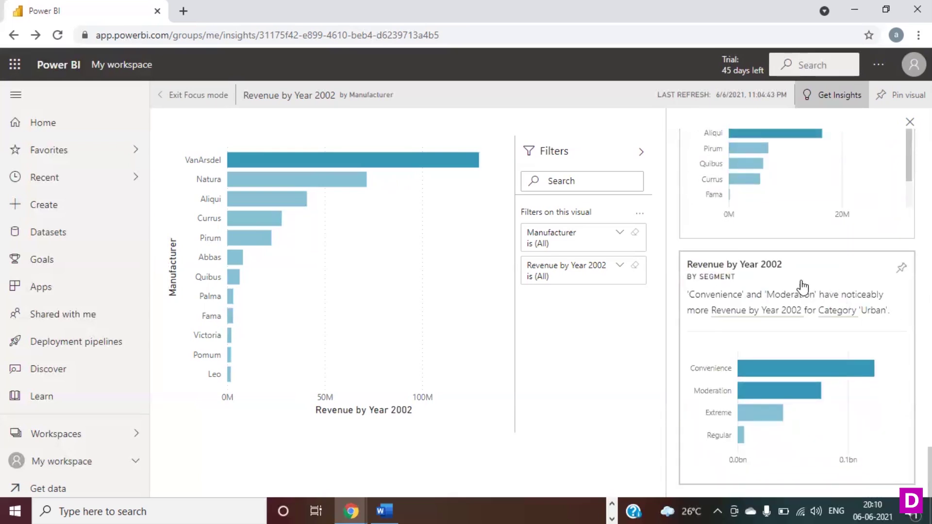
Open the related Revenue by Year 2002 by Segment insight and pin it to the existing Sales Analysis dashboard
{"action": "left_click", "coordinate": [844, 275]}
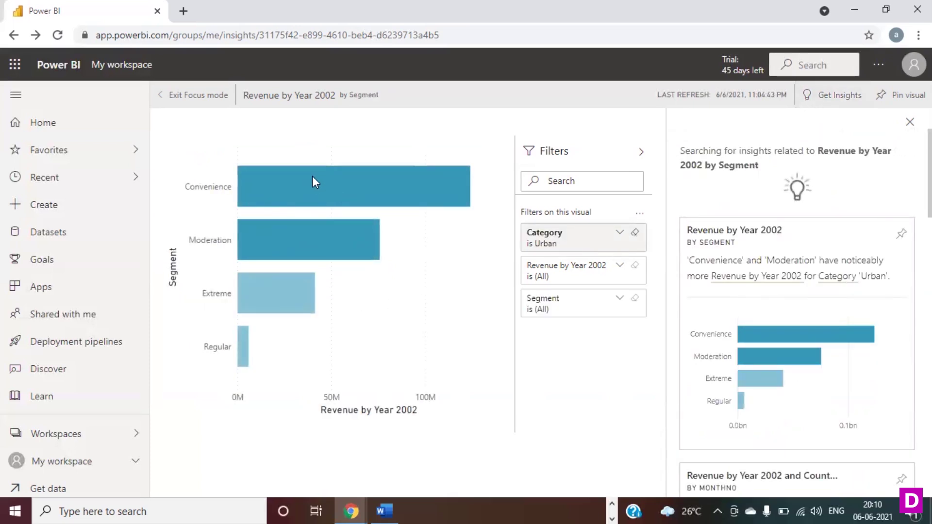
{"action": "left_click", "coordinate": [901, 96]}
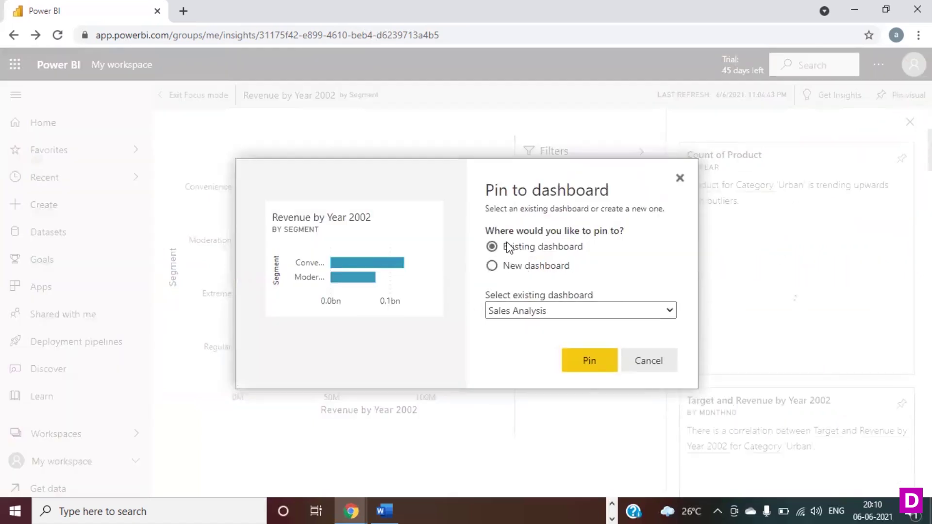
{"action": "left_click", "coordinate": [581, 361]}
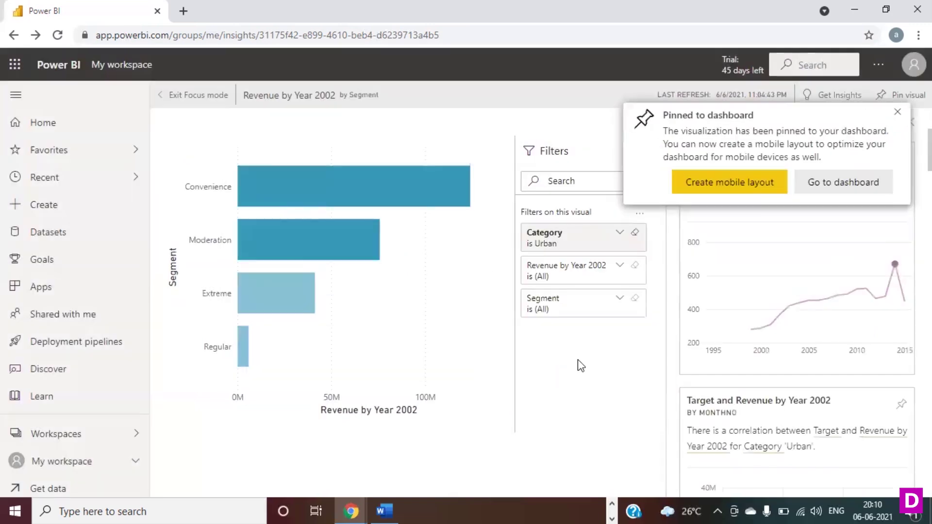
View the pinned Revenue by Year 2002 tile on the Sales Analysis dashboard, and go to My workspace
{"action": "left_click", "coordinate": [822, 181]}
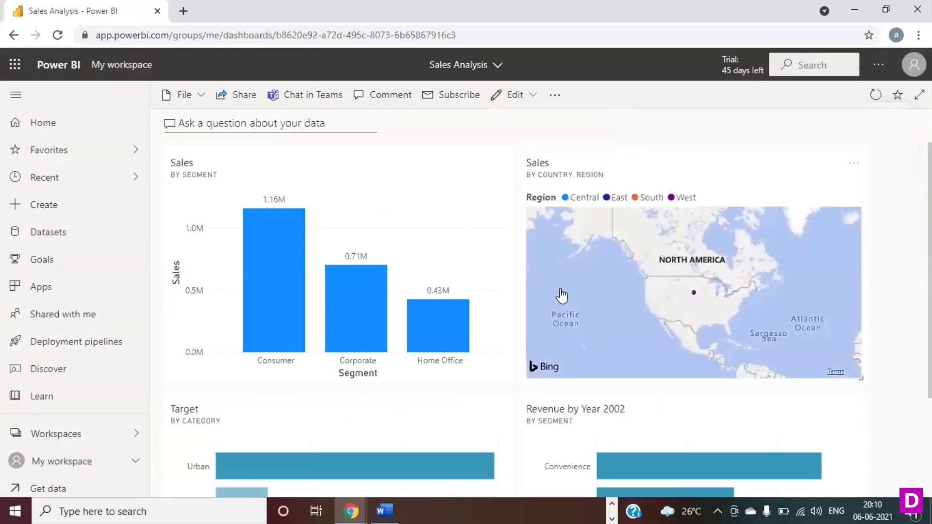
{"action": "scroll", "coordinate": [618, 293], "scroll_direction": "down", "scroll_amount": 3}
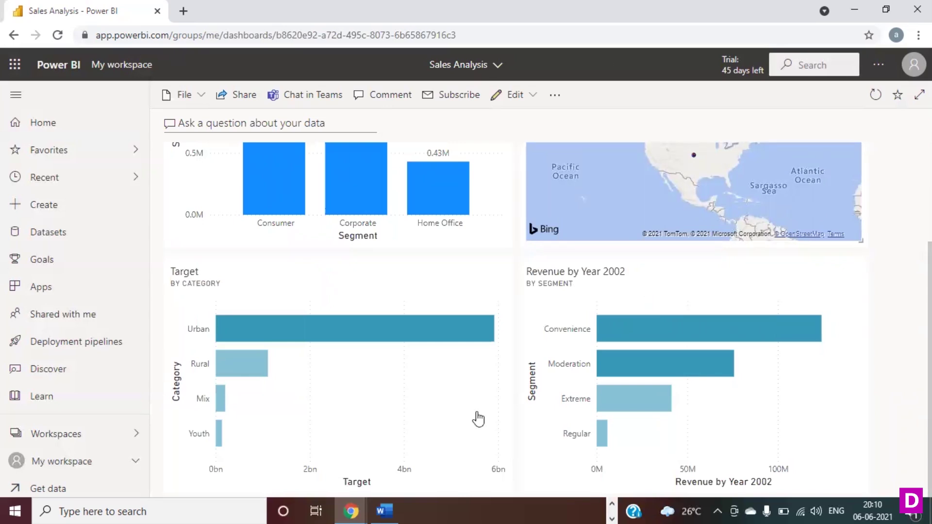
{"action": "scroll", "coordinate": [521, 389], "scroll_direction": "up", "scroll_amount": 3}
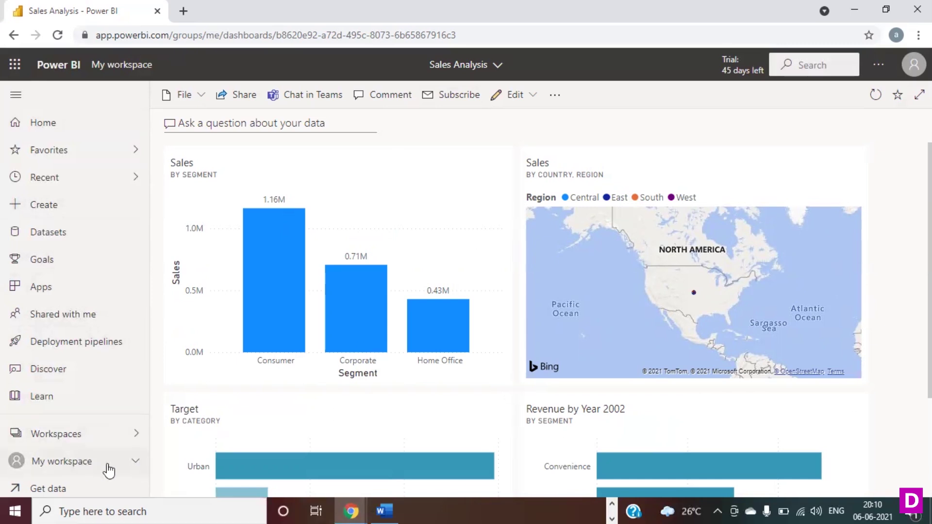
{"action": "left_click", "coordinate": [57, 465]}
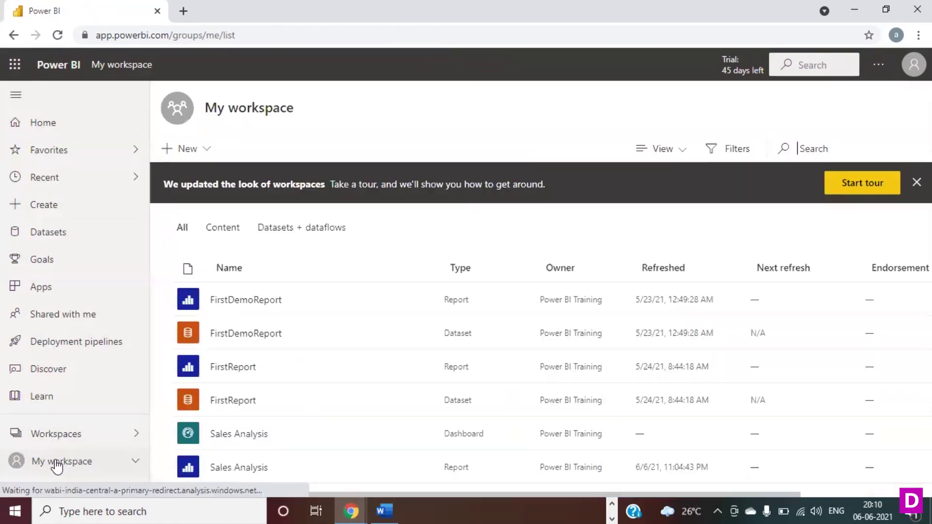
Check the options offered for the Sales Analysis dataset in My workspace, and view the SalesAnalysis dashboard
{"action": "scroll", "coordinate": [364, 369], "scroll_direction": "down", "scroll_amount": 2}
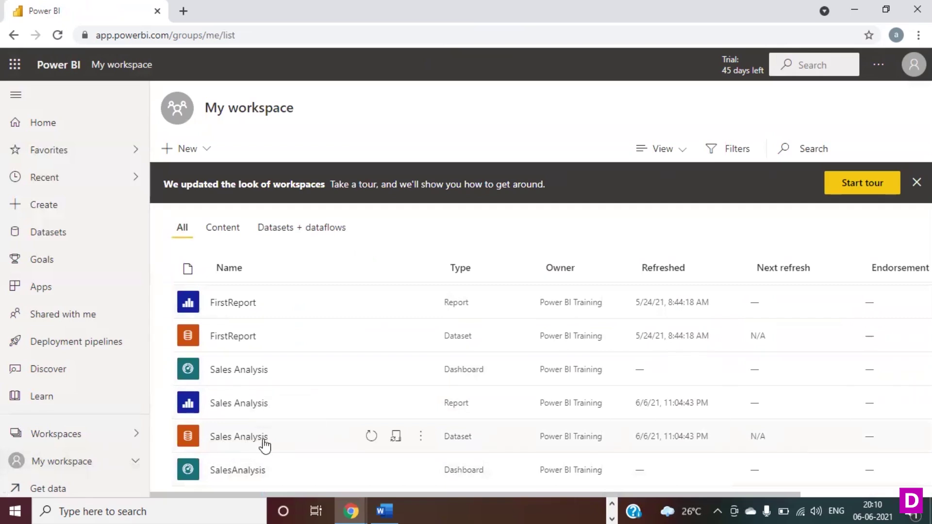
{"action": "left_click", "coordinate": [420, 437]}
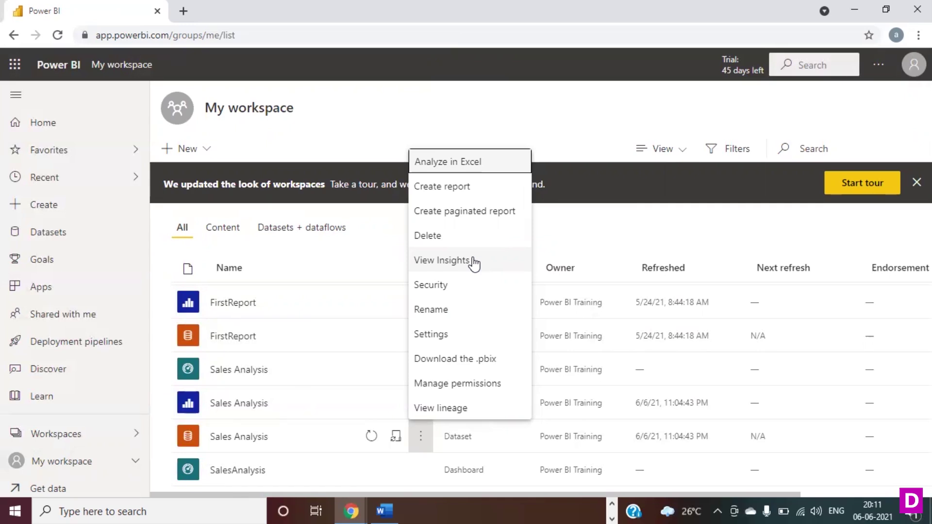
{"action": "left_click", "coordinate": [529, 118]}
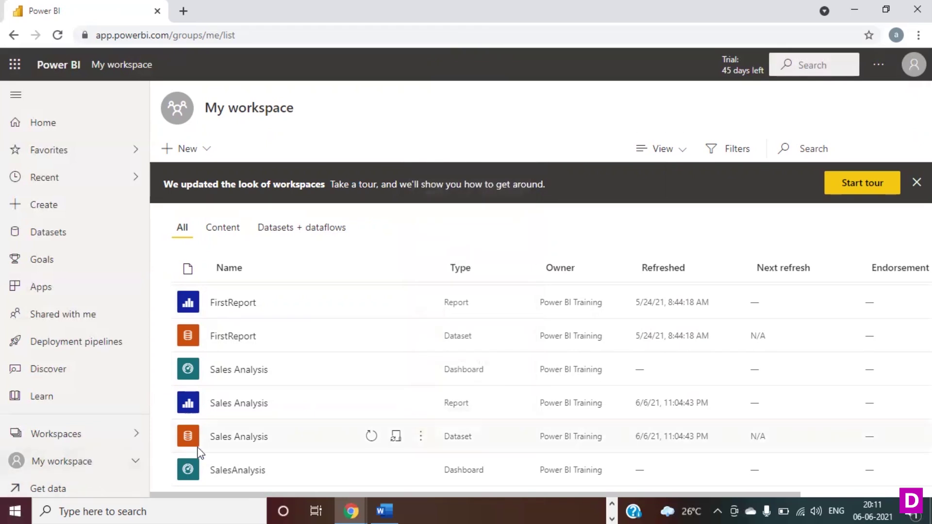
{"action": "left_click", "coordinate": [235, 473]}
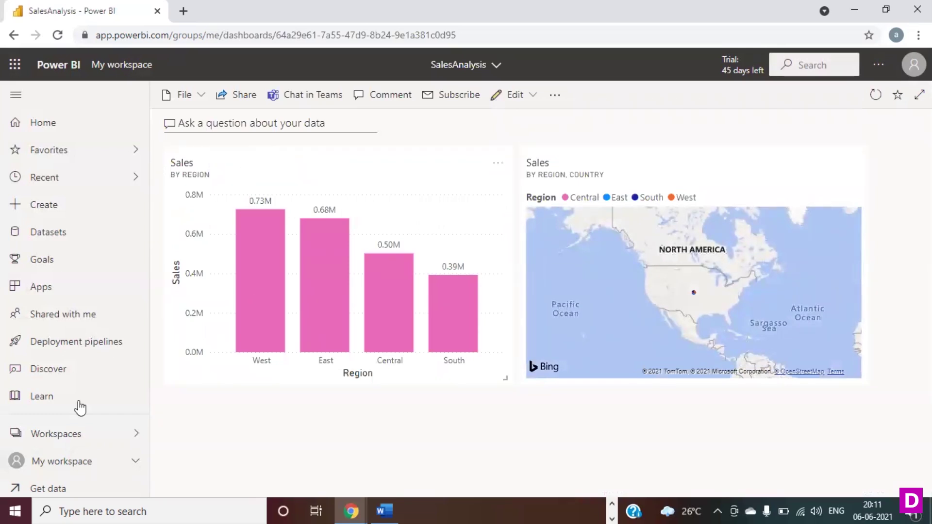
Return to My workspace, open the Sales Analysis dashboard and look through all of its pinned tiles
{"action": "left_click", "coordinate": [108, 465]}
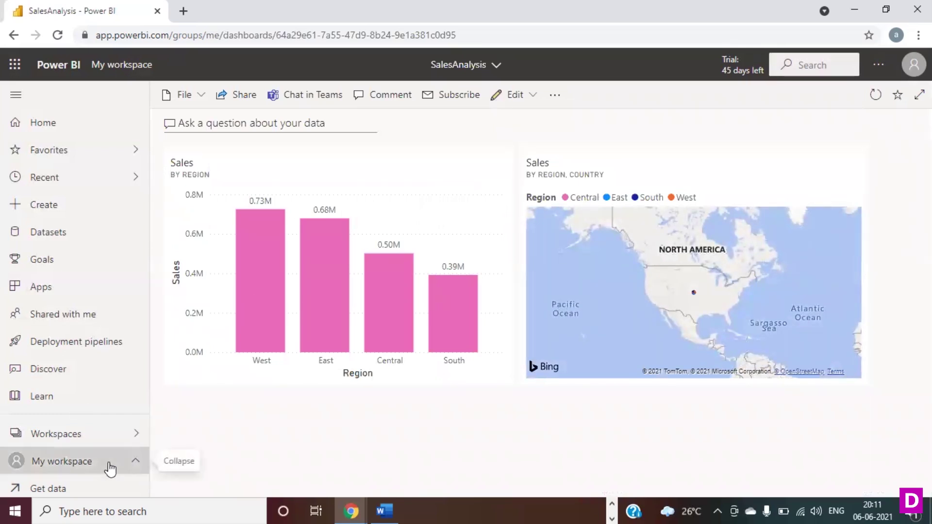
{"action": "scroll", "coordinate": [335, 427], "scroll_direction": "down", "scroll_amount": 2}
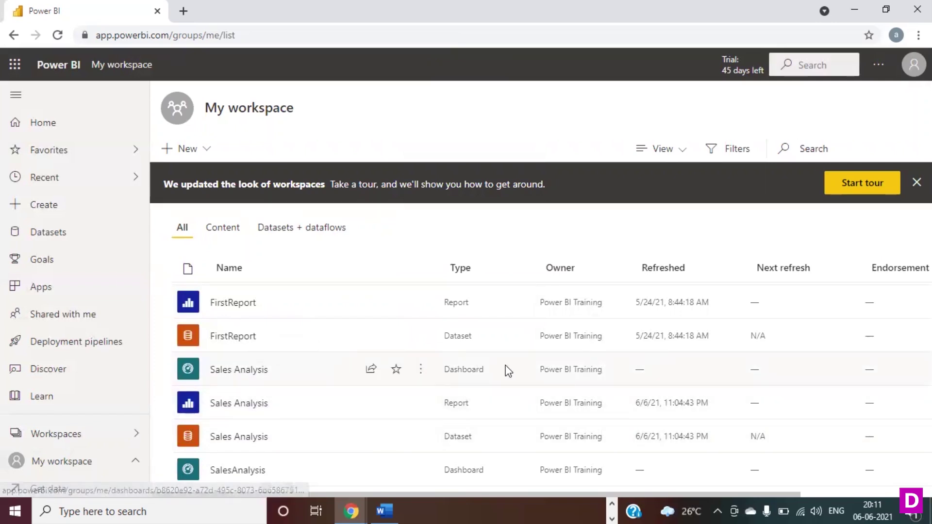
{"action": "left_click", "coordinate": [236, 372]}
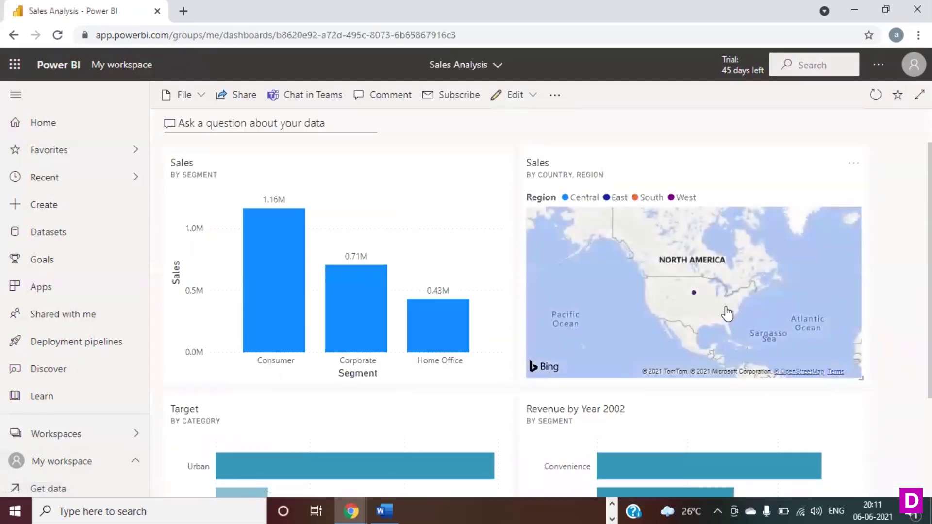
{"action": "scroll", "coordinate": [836, 319], "scroll_direction": "down", "scroll_amount": 3}
{"action": "scroll", "coordinate": [860, 334], "scroll_direction": "up", "scroll_amount": 2}
{"action": "scroll", "coordinate": [859, 335], "scroll_direction": "up", "scroll_amount": 1}
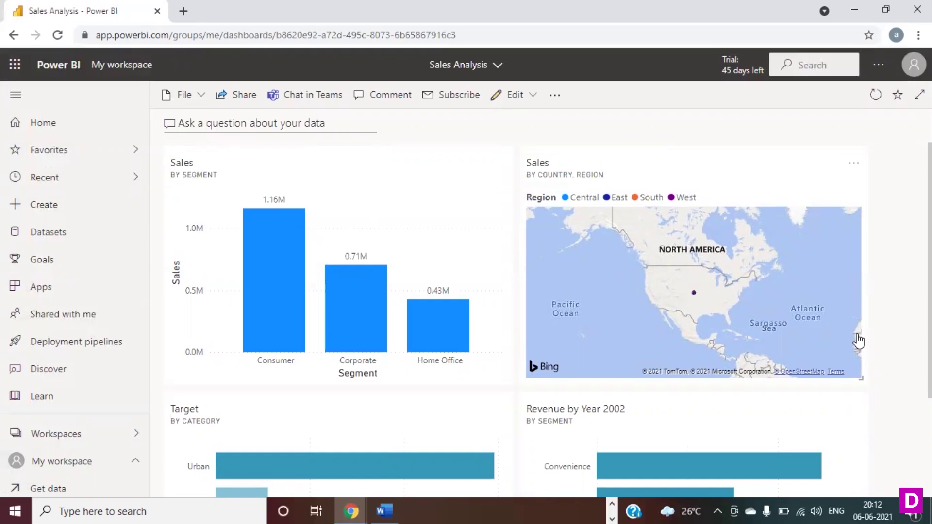
{"action": "scroll", "coordinate": [699, 312], "scroll_direction": "down", "scroll_amount": 3}
{"action": "scroll", "coordinate": [700, 313], "scroll_direction": "up", "scroll_amount": 3}
Try repositioning the Sales map tile and the Sales by Segment tile on the dashboard
{"action": "left_click_drag", "start_coordinate": [717, 192], "coordinate": [728, 158]}
{"action": "left_click_drag", "start_coordinate": [371, 167], "coordinate": [276, 141]}
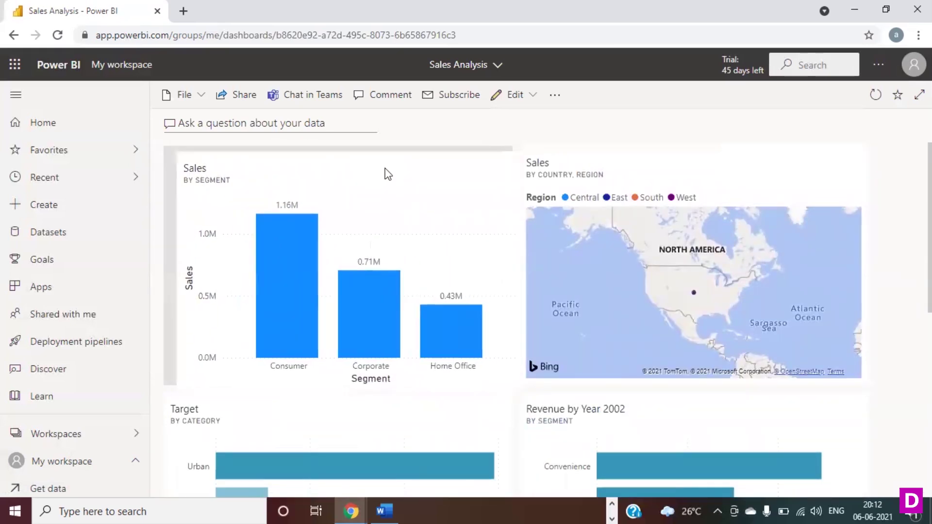
{"action": "left_click_drag", "start_coordinate": [373, 171], "coordinate": [373, 168]}
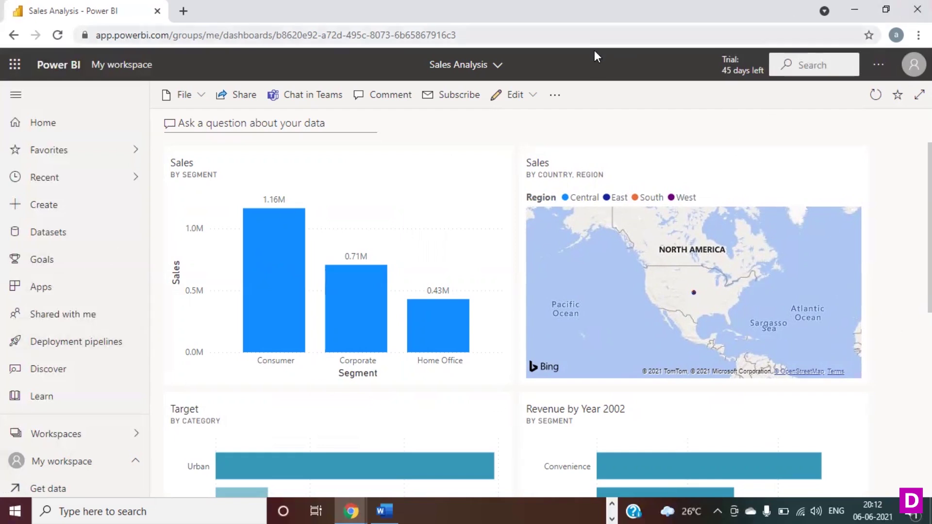
Check the dashboard's additional options and the media sources offered for adding a tile
{"action": "left_click", "coordinate": [555, 96]}
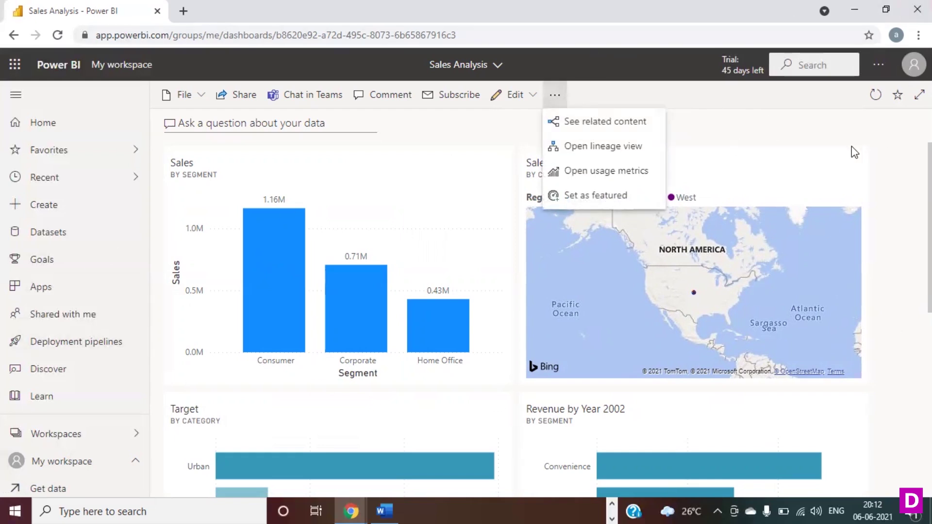
{"action": "left_click", "coordinate": [555, 96]}
{"action": "left_click", "coordinate": [507, 94]}
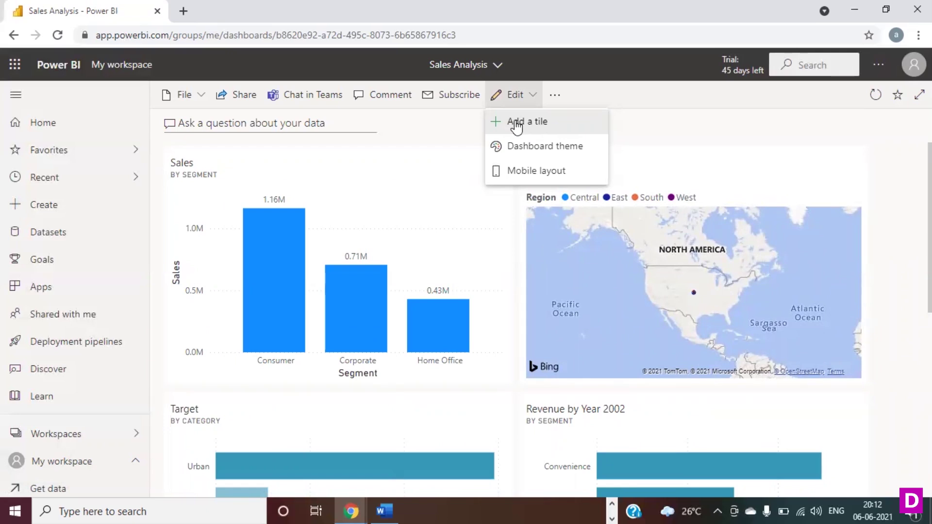
{"action": "left_click", "coordinate": [533, 126]}
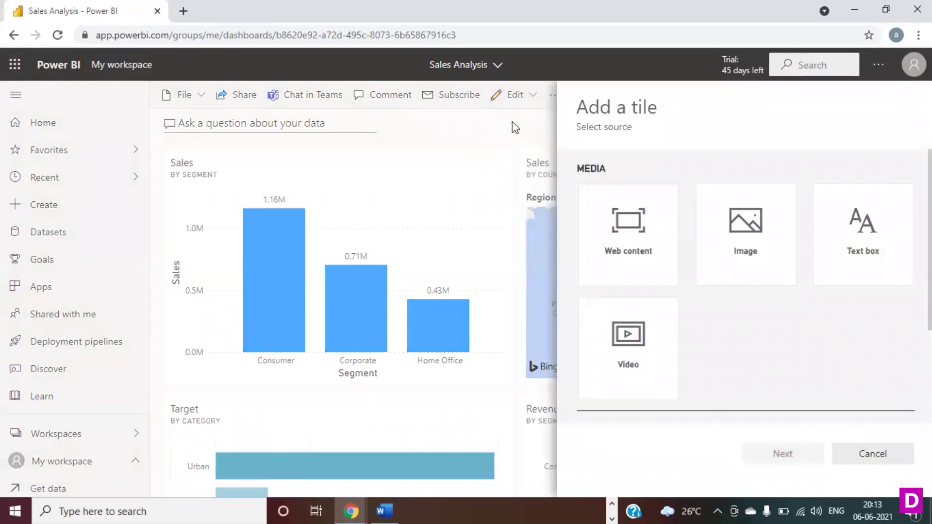
{"action": "left_click", "coordinate": [516, 128]}
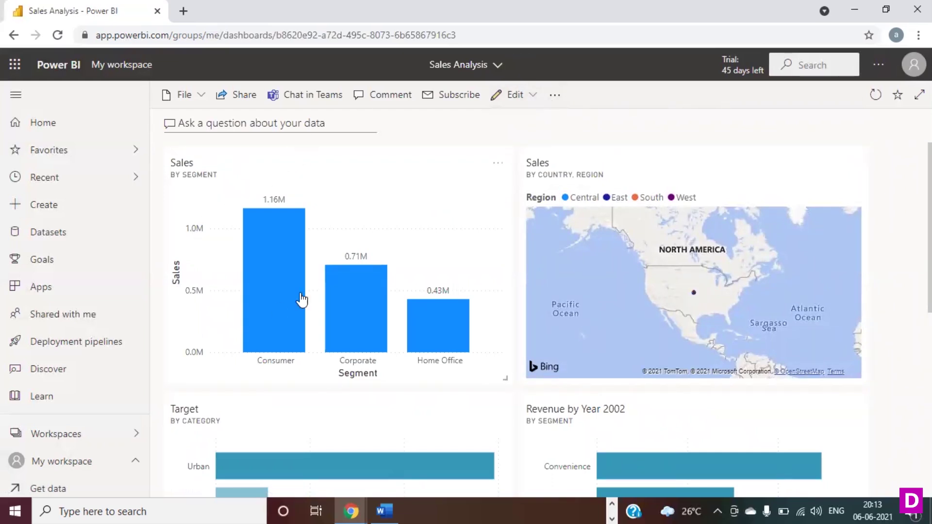
Begin adding a new tile to the Sales Analysis dashboard, using Text box as its source
{"action": "left_click", "coordinate": [532, 96]}
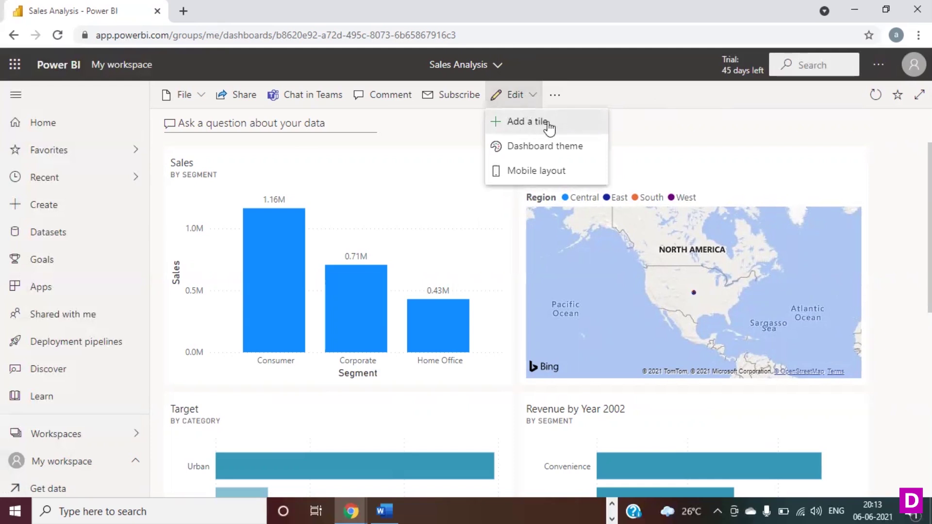
{"action": "left_click", "coordinate": [531, 129]}
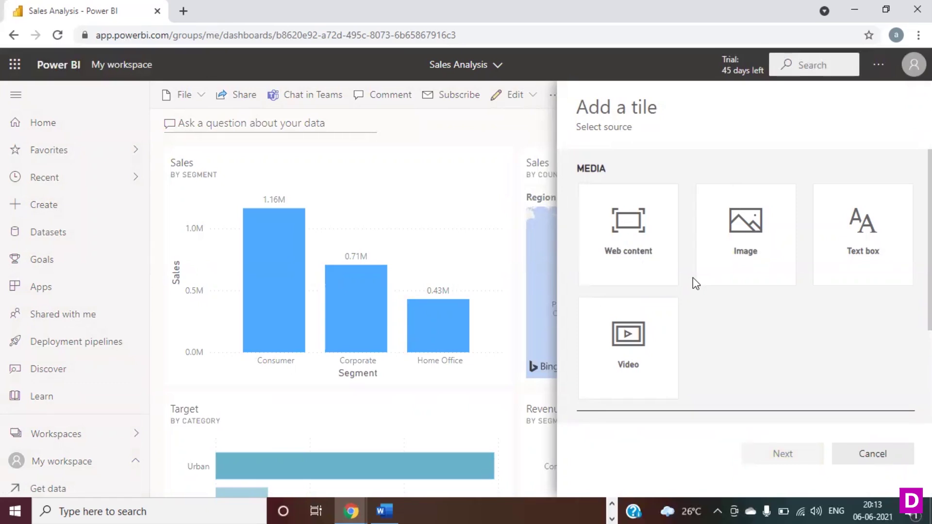
{"action": "left_click", "coordinate": [854, 248]}
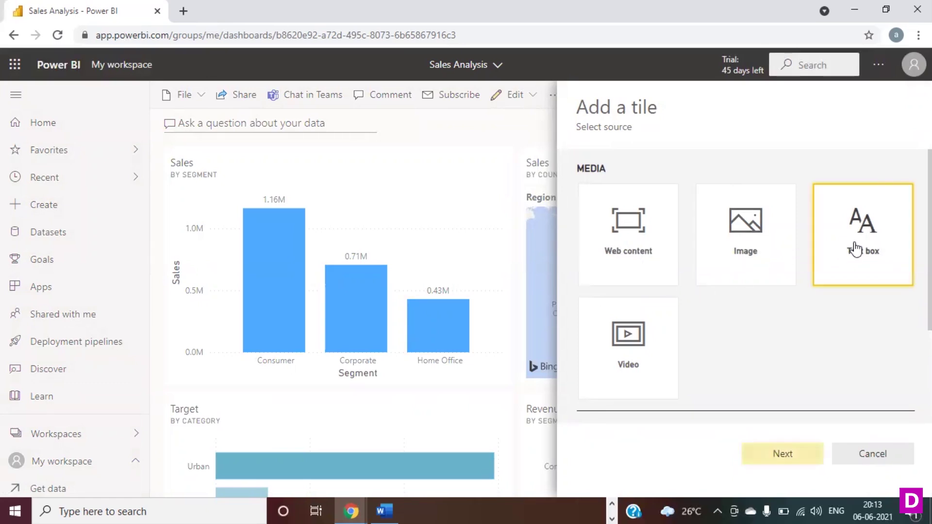
{"action": "left_click", "coordinate": [775, 457]}
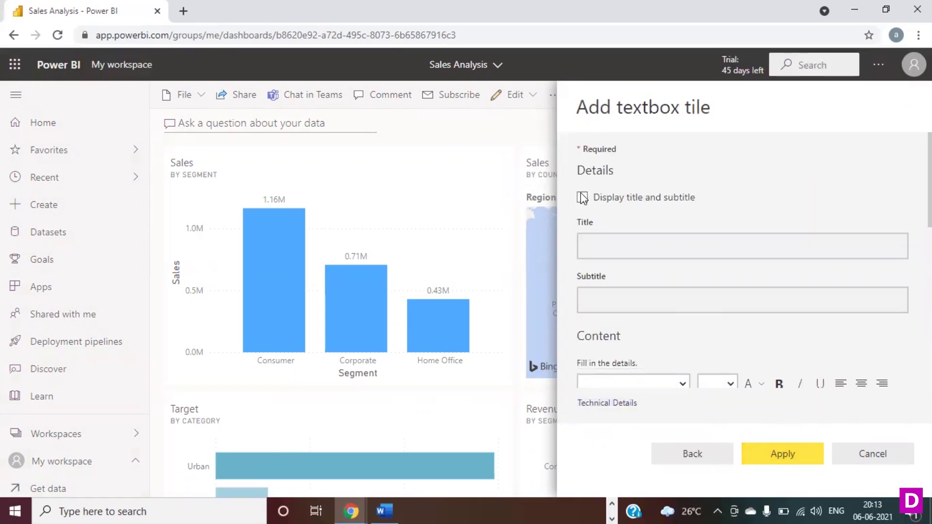
Enable displaying the title and subtitle on the text box tile, and enter "Sales Analysis" as the title
{"action": "left_click", "coordinate": [585, 199]}
{"action": "left_click", "coordinate": [615, 247]}
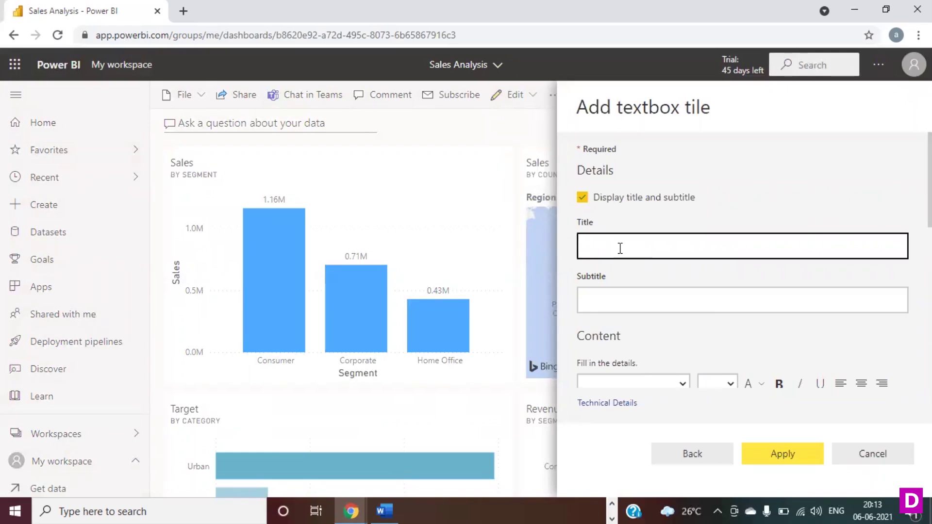
{"action": "type", "text": "Sales "}
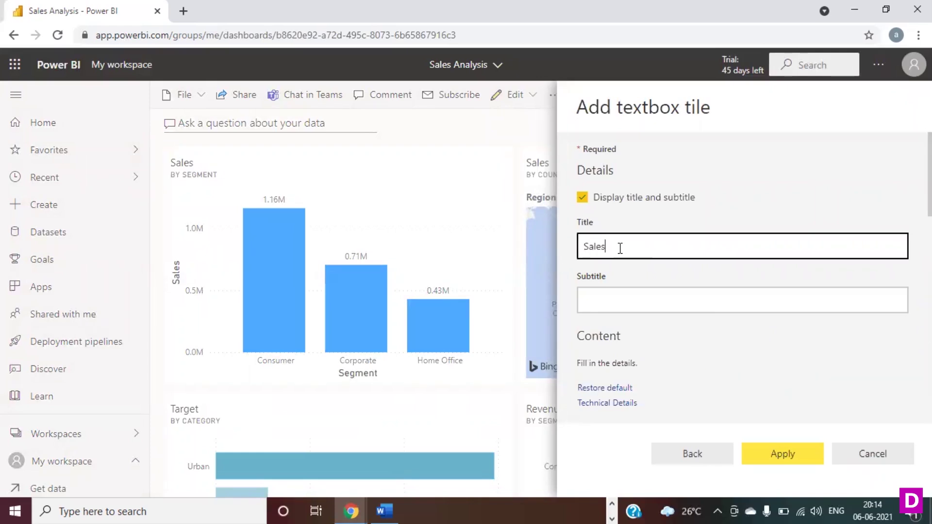
{"action": "type", "text": "Analysis"}
{"action": "key", "text": "Tab"}
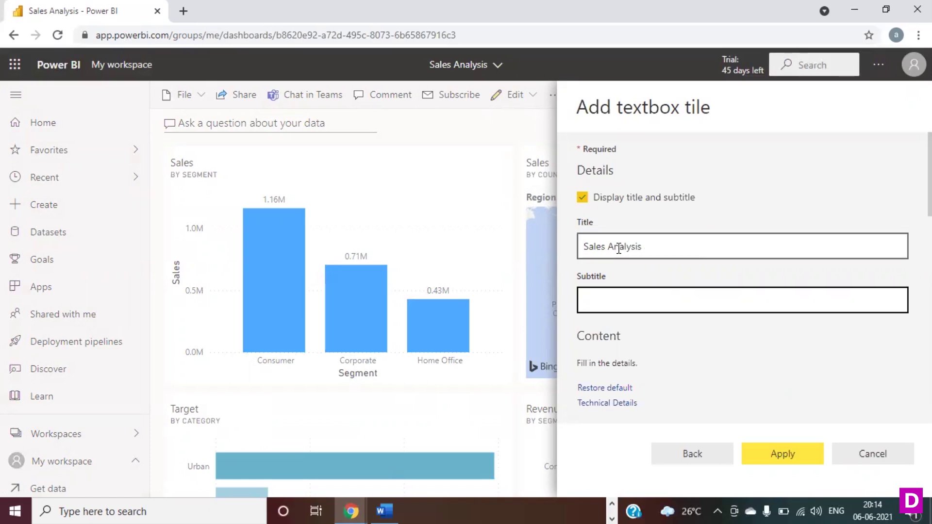
Enter the subtitle "This Dashboard gives Analysis for Sales and Revenue Categorized by Manufacturer and Category" and select its text
{"action": "type", "text": "S"}
{"action": "key", "text": "BackSpace"}
{"action": "type", "text": "This DA"}
{"action": "key", "text": "BackSpace"}
{"action": "key", "text": "BackSpace"}
{"action": "type", "text": "Dashboard Give"}
{"action": "key", "text": "BackSpace"}
{"action": "key", "text": "BackSpace"}
{"action": "key", "text": "BackSpace"}
{"action": "key", "text": "BackSpace"}
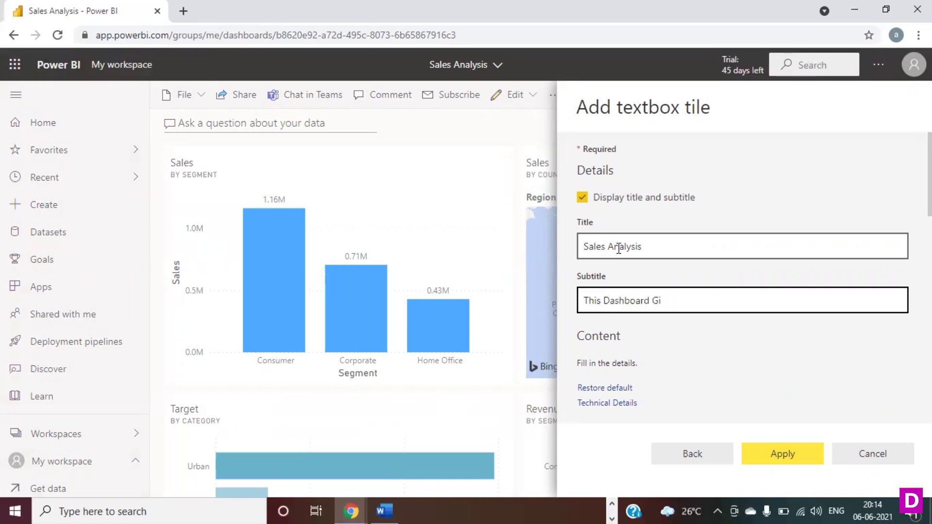
{"action": "type", "text": "gives Ana"}
{"action": "key", "text": "BackSpace"}
{"action": "key", "text": "BackSpace"}
{"action": "type", "text": "nalysis for"}
{"action": "key", "text": "BackSpace"}
{"action": "key", "text": "BackSpace"}
{"action": "key", "text": "BackSpace"}
{"action": "key", "text": "BackSpace"}
{"action": "type", "text": "fpor"}
{"action": "key", "text": "BackSpace"}
{"action": "key", "text": "BackSpace"}
{"action": "key", "text": "BackSpace"}
{"action": "key", "text": "BackSpace"}
{"action": "type", "text": "or Sales ands"}
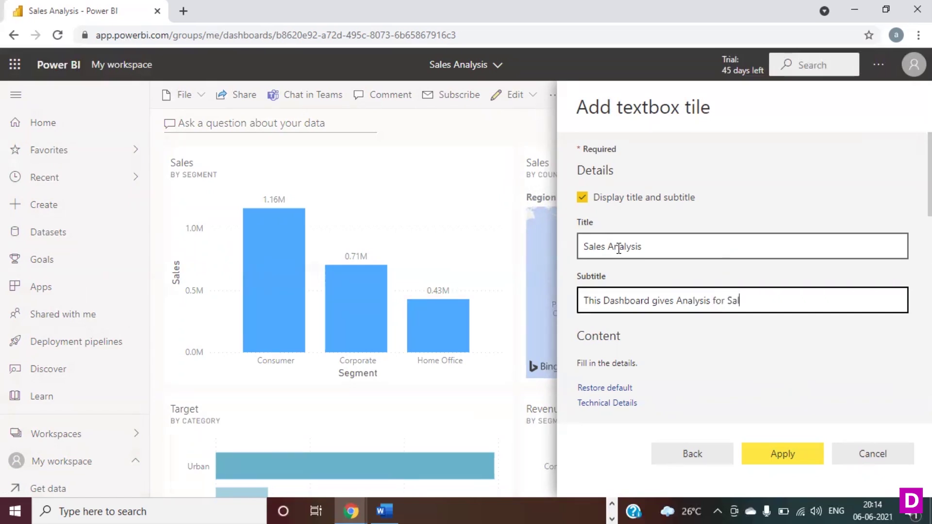
{"action": "key", "text": "BackSpace"}
{"action": "key", "text": "BackSpace"}
{"action": "type", "text": "Revenue categ"}
{"action": "key", "text": "BackSpace"}
{"action": "key", "text": "BackSpace"}
{"action": "key", "text": "BackSpace"}
{"action": "key", "text": "BackSpace"}
{"action": "key", "text": "BackSpace"}
{"action": "type", "text": "Categor"}
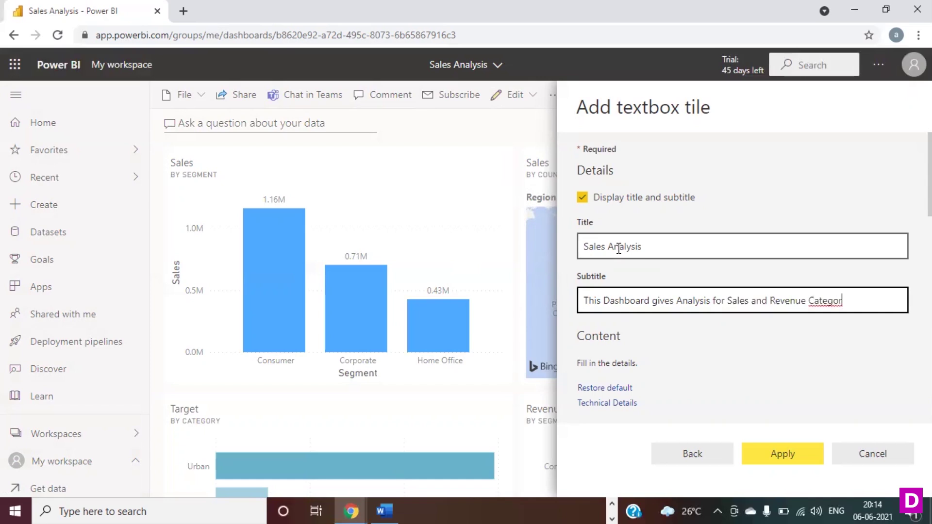
{"action": "key", "text": "BackSpace"}
{"action": "type", "text": "ca"}
{"action": "key", "text": "BackSpace"}
{"action": "key", "text": "BackSpace"}
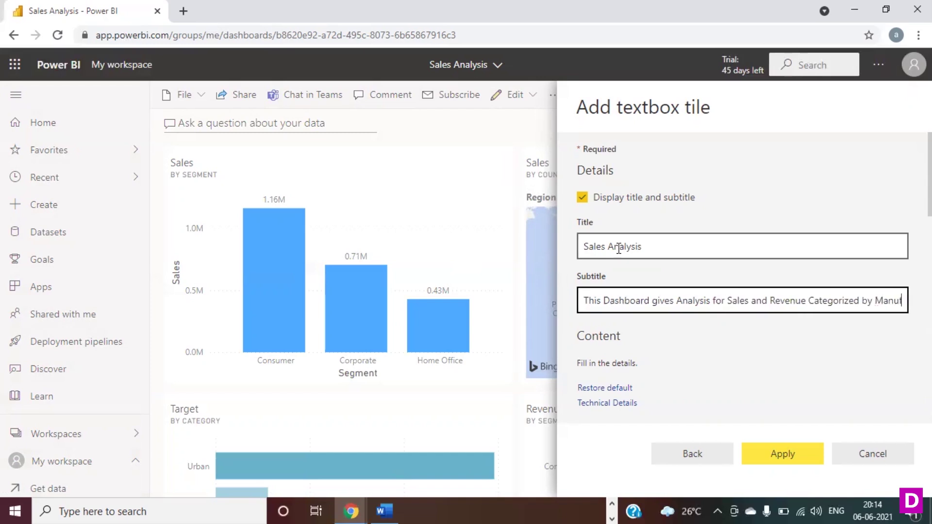
{"action": "type", "text": "acturer amnd"}
{"action": "key", "text": "BackSpace"}
{"action": "key", "text": "BackSpace"}
{"action": "key", "text": "BackSpace"}
{"action": "type", "text": "nd Category"}
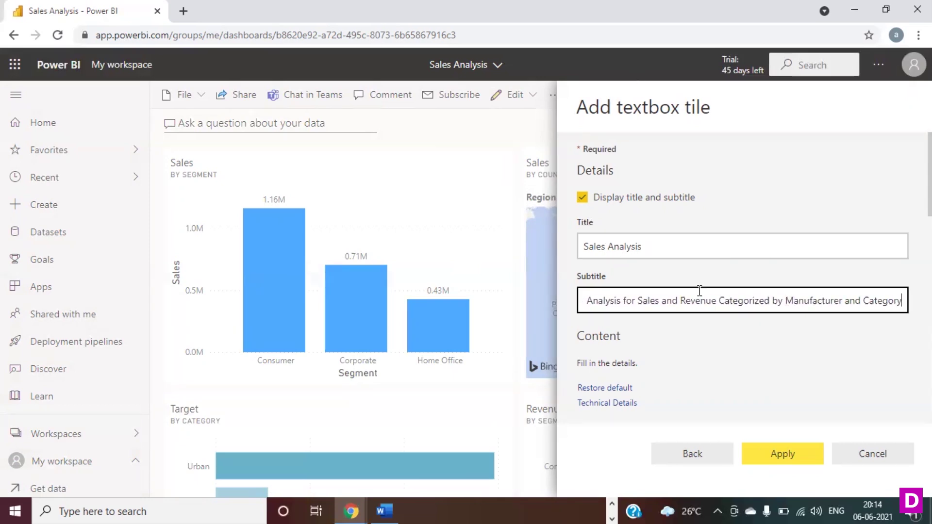
{"action": "left_click_drag", "start_coordinate": [904, 301], "coordinate": [532, 288]}
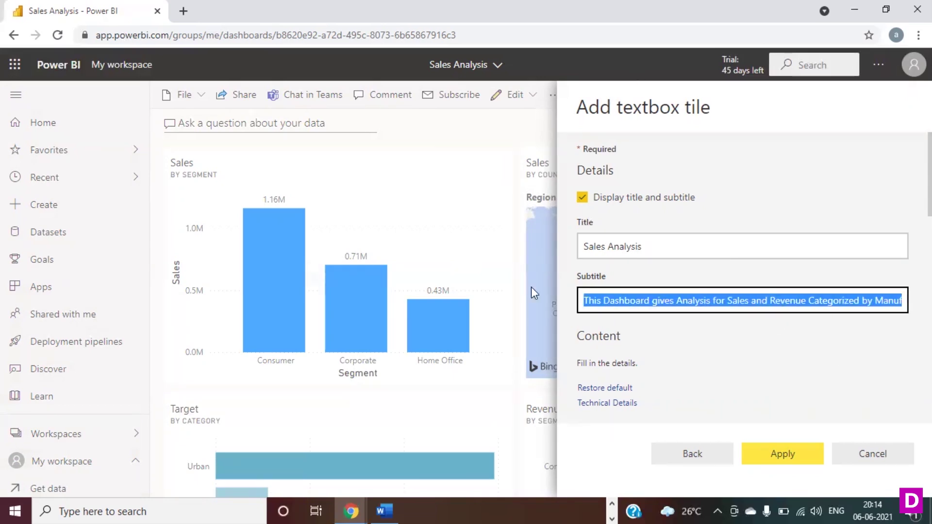
Format the text box tile's content with the Constantia font at size 20
{"action": "scroll", "coordinate": [844, 353], "scroll_direction": "down", "scroll_amount": 1}
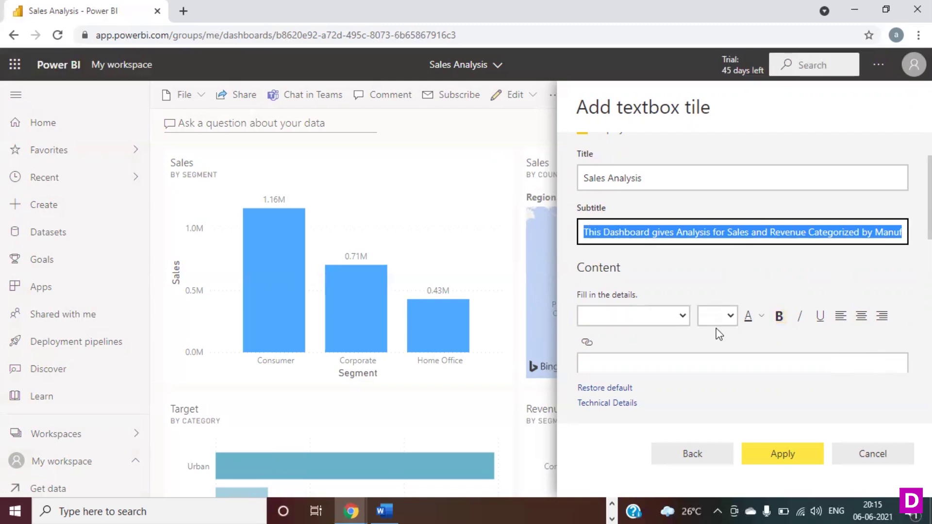
{"action": "left_click", "coordinate": [729, 316]}
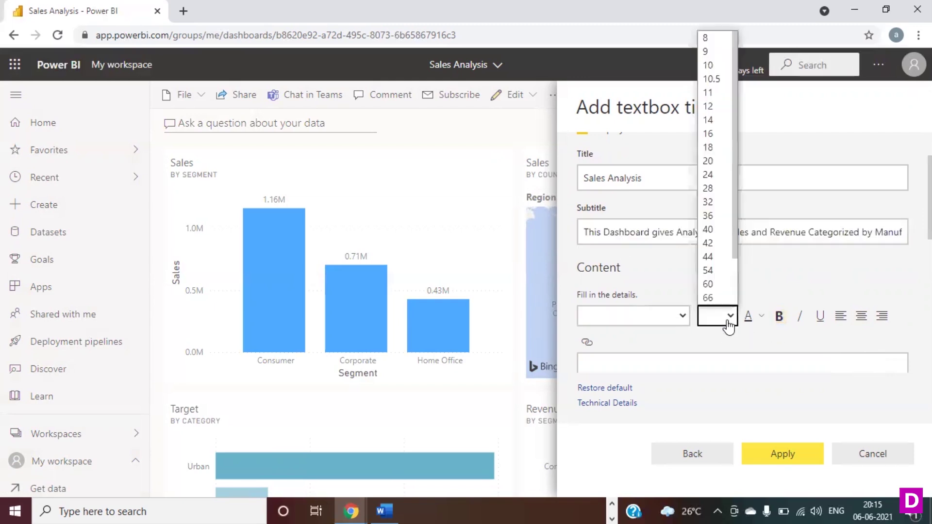
{"action": "left_click", "coordinate": [715, 162]}
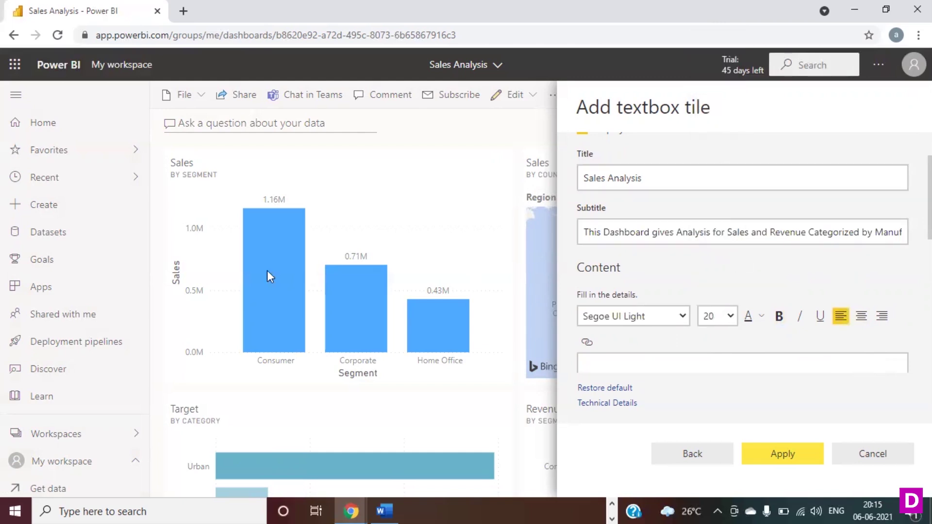
{"action": "left_click", "coordinate": [681, 318]}
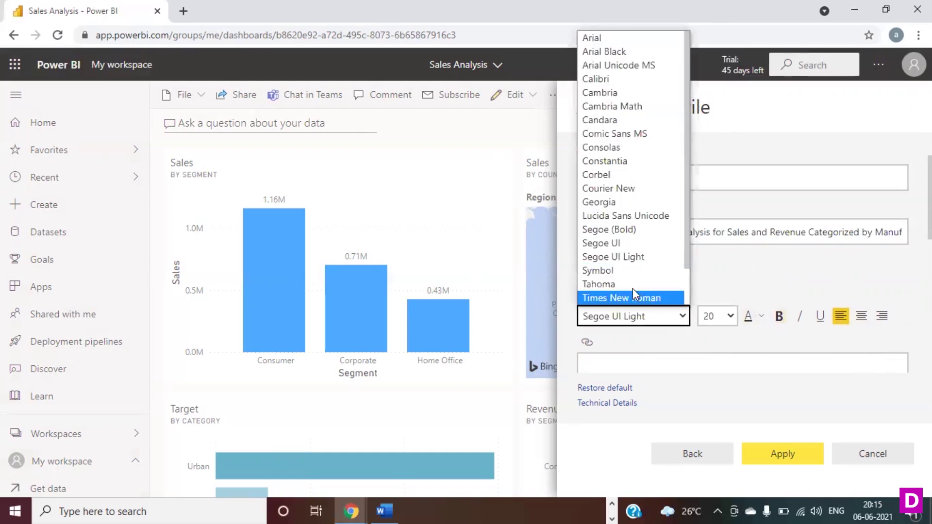
{"action": "left_click", "coordinate": [610, 160]}
{"action": "left_click", "coordinate": [779, 317]}
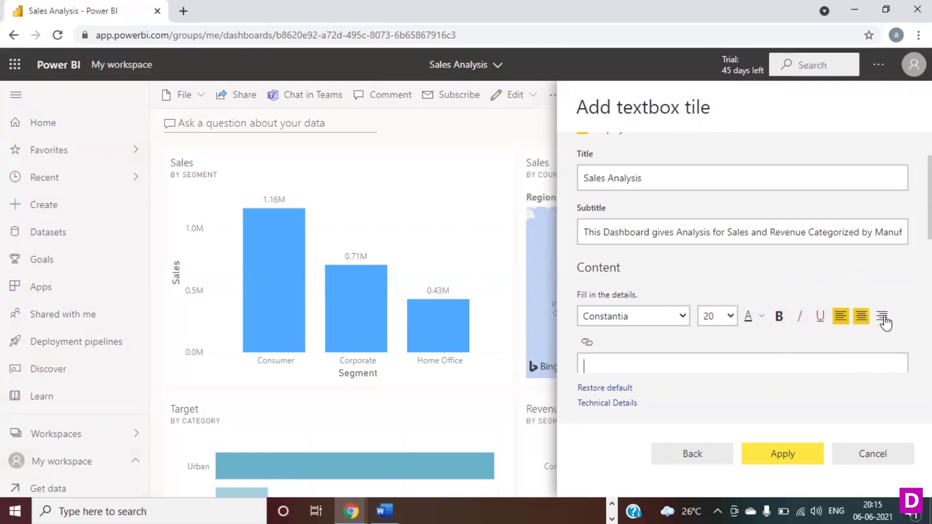
Enter "app.powerbi.com" as the text box tile's content and go to its functionality settings
{"action": "scroll", "coordinate": [865, 286], "scroll_direction": "down", "scroll_amount": 3}
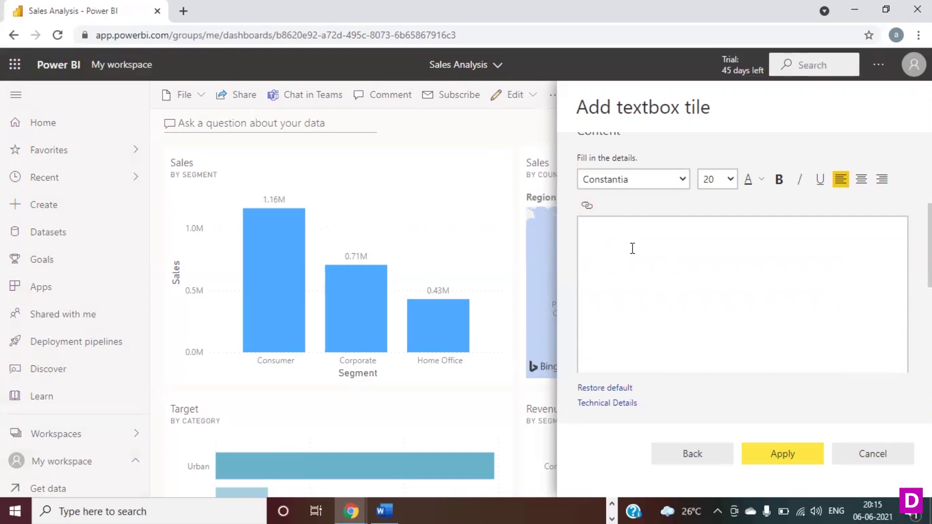
{"action": "type", "text": "ppp\\"}
{"action": "type", "text": ".powerbi"}
{"action": "type", "text": ".com"}
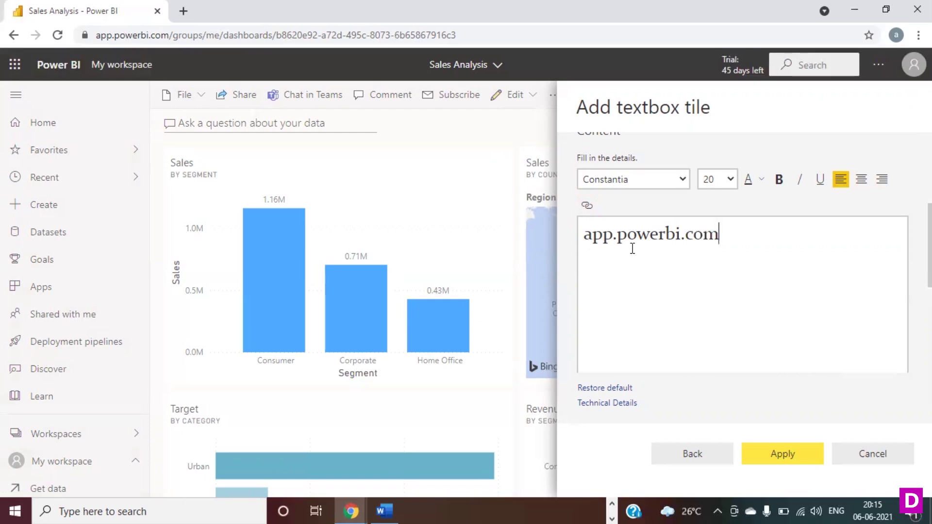
{"action": "scroll", "coordinate": [749, 356], "scroll_direction": "down", "scroll_amount": 5}
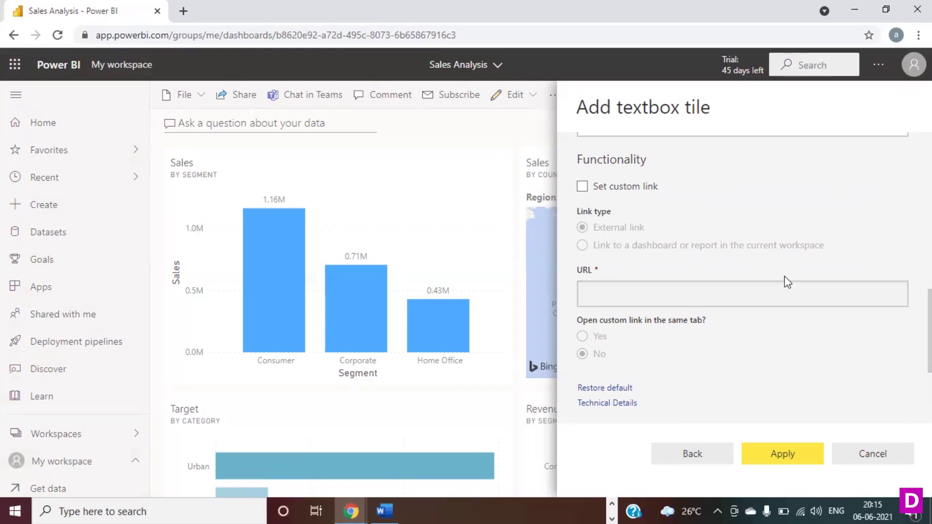
Add the configured text box tile to the dashboard and dismiss the confirmation notice
{"action": "scroll", "coordinate": [820, 333], "scroll_direction": "up", "scroll_amount": 10}
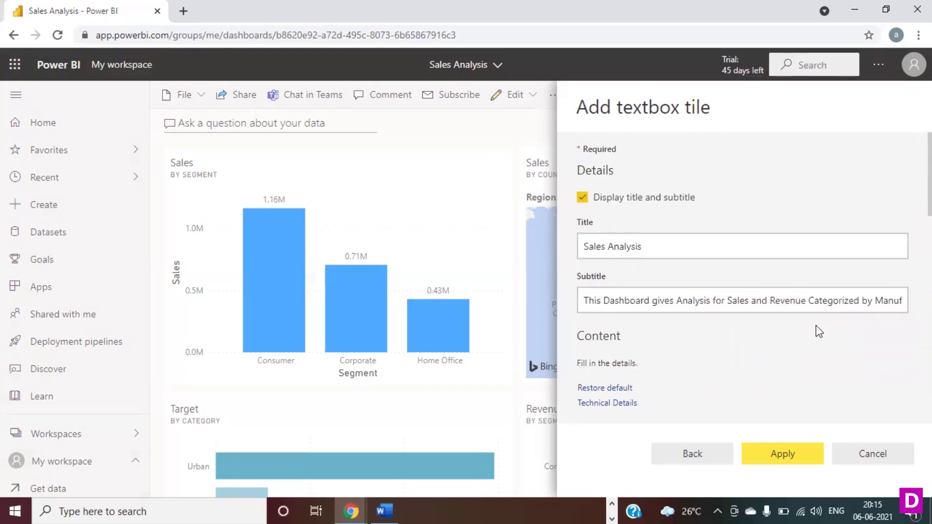
{"action": "left_click", "coordinate": [776, 454]}
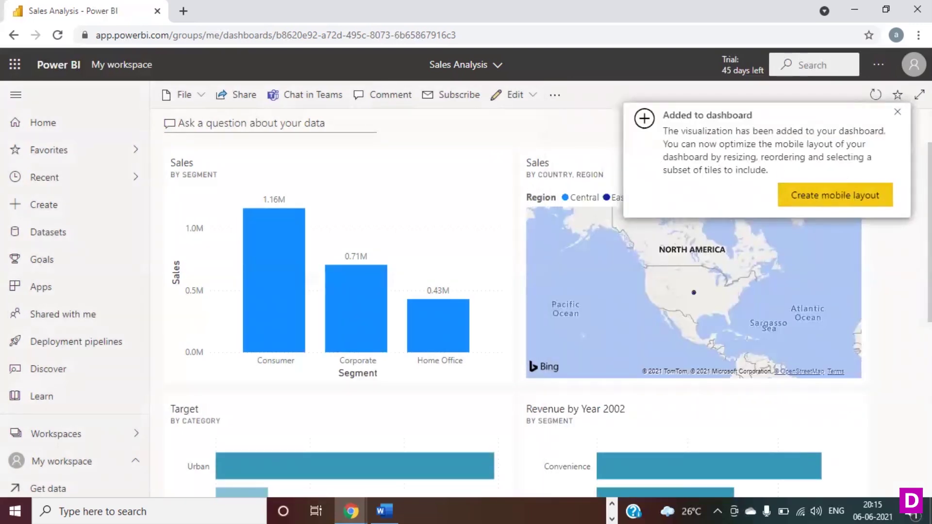
{"action": "left_click", "coordinate": [898, 113]}
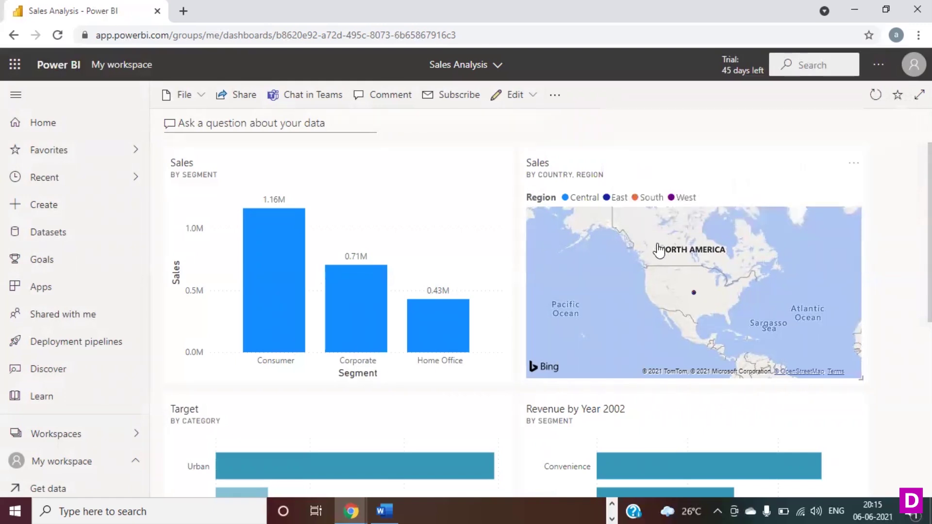
Move the Sales Analysis text box tile from the end of the dashboard to the first position at its upper-left corner
{"action": "scroll", "coordinate": [792, 300], "scroll_direction": "down", "scroll_amount": 8}
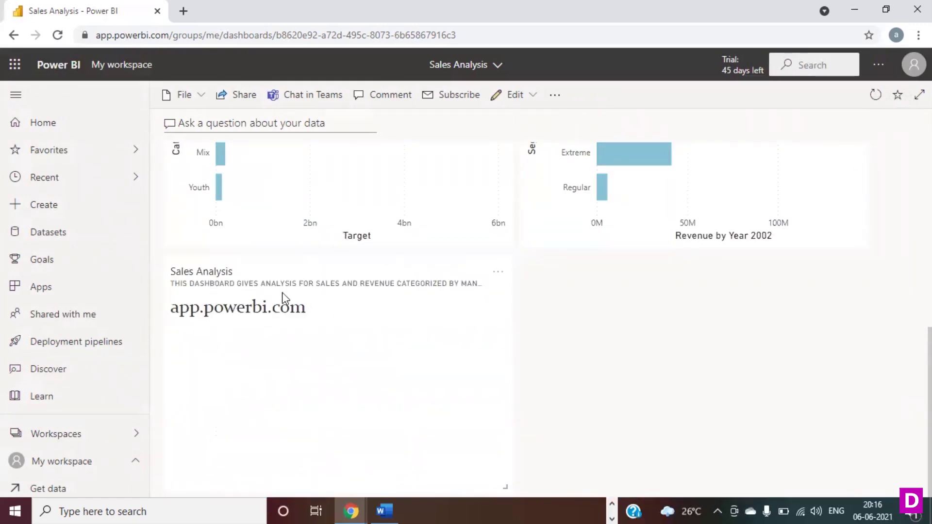
{"action": "left_click_drag", "start_coordinate": [340, 282], "coordinate": [705, 406]}
{"action": "scroll", "coordinate": [711, 423], "scroll_direction": "up", "scroll_amount": 4}
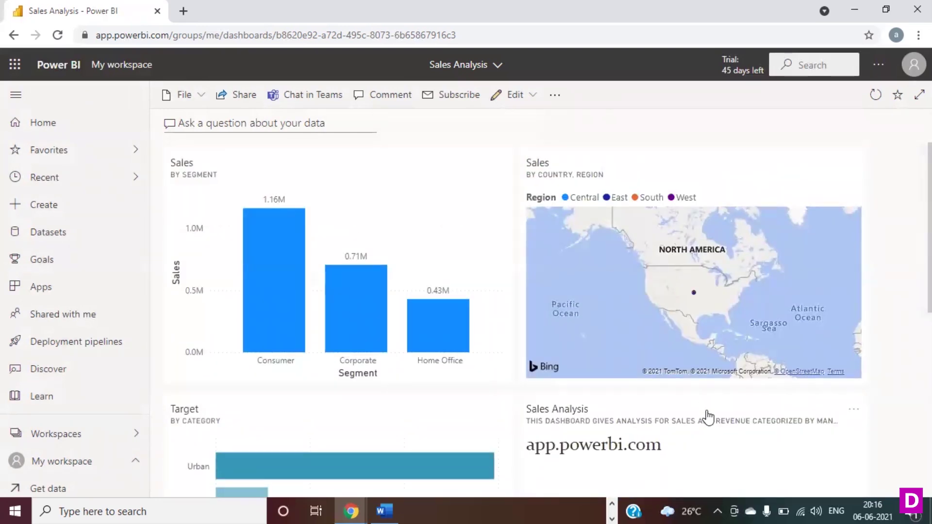
{"action": "left_click_drag", "start_coordinate": [694, 332], "coordinate": [707, 302]}
{"action": "scroll", "coordinate": [777, 372], "scroll_direction": "down", "scroll_amount": 5}
{"action": "left_click_drag", "start_coordinate": [856, 282], "coordinate": [752, 202]}
{"action": "scroll", "coordinate": [796, 265], "scroll_direction": "up", "scroll_amount": 5}
{"action": "left_click_drag", "start_coordinate": [703, 400], "coordinate": [354, 158]}
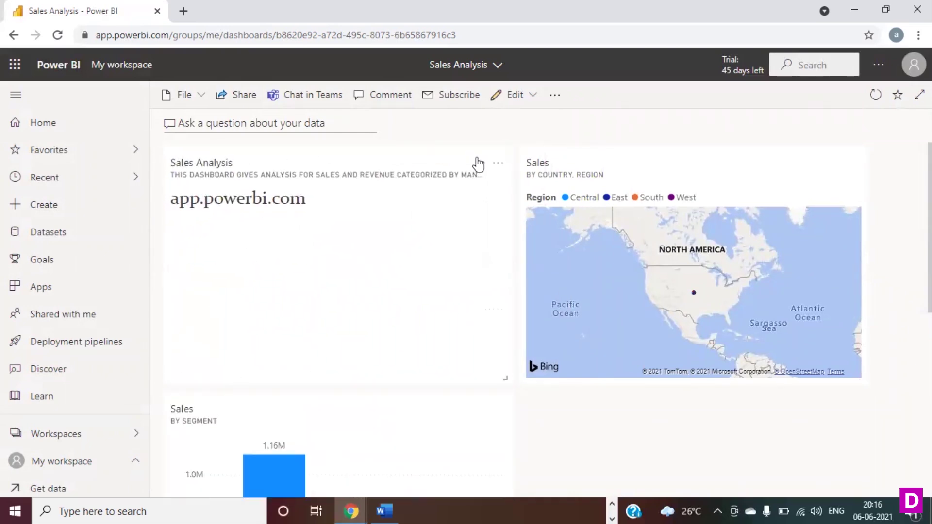
Resize the Sales Analysis text box tile into a short, wide banner spanning the full width of the dashboard
{"action": "left_click_drag", "start_coordinate": [503, 380], "coordinate": [344, 216]}
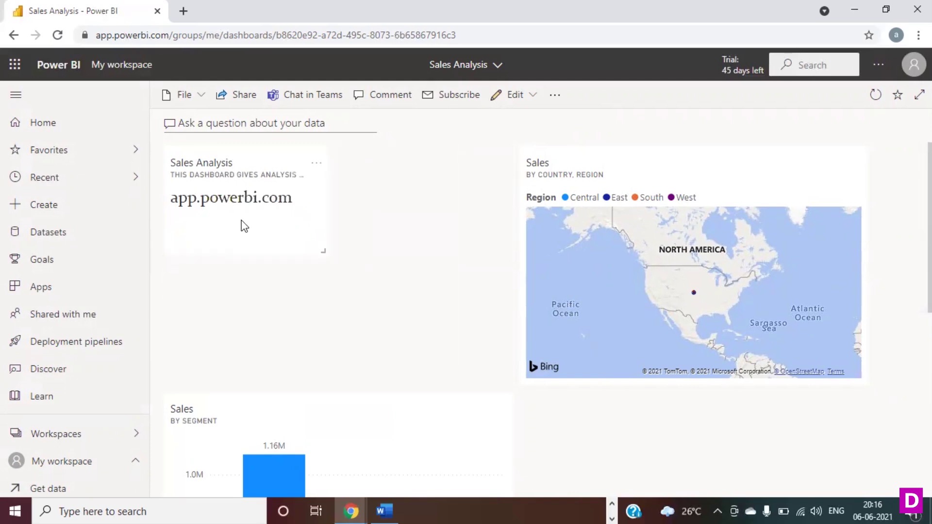
{"action": "mouse_move", "coordinate": [247, 234]}
{"action": "left_mouse_down"}
{"action": "mouse_move", "coordinate": [346, 216]}
{"action": "mouse_move", "coordinate": [443, 180]}
{"action": "mouse_move", "coordinate": [482, 153]}
{"action": "mouse_move", "coordinate": [354, 204]}
{"action": "mouse_move", "coordinate": [231, 217]}
{"action": "mouse_move", "coordinate": [265, 214]}
{"action": "mouse_move", "coordinate": [243, 228]}
{"action": "left_mouse_up"}
{"action": "left_click_drag", "start_coordinate": [331, 262], "coordinate": [517, 247]}
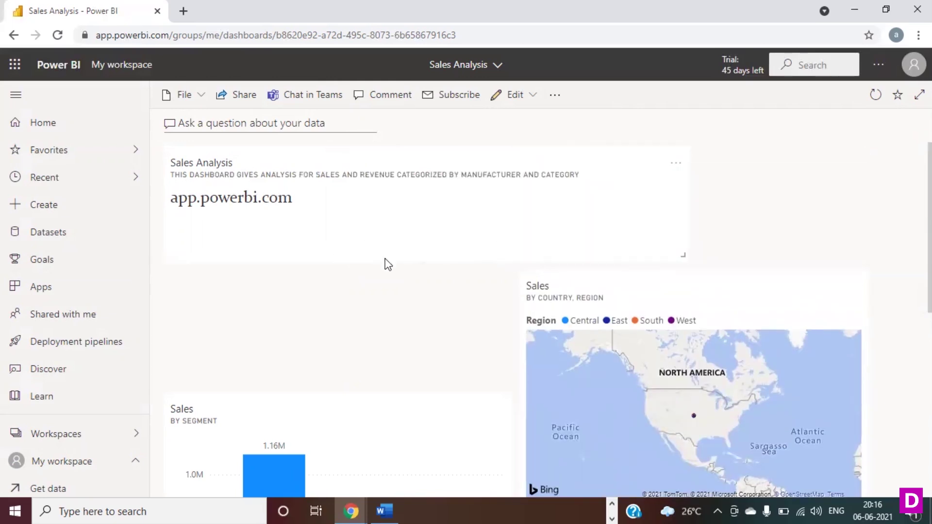
{"action": "left_click_drag", "start_coordinate": [686, 258], "coordinate": [892, 252]}
Arrange the Sales by Segment and Sales map tiles side by side beneath the banner, with Target and Revenue by Year 2002 directly below them
{"action": "left_click_drag", "start_coordinate": [698, 312], "coordinate": [793, 302]}
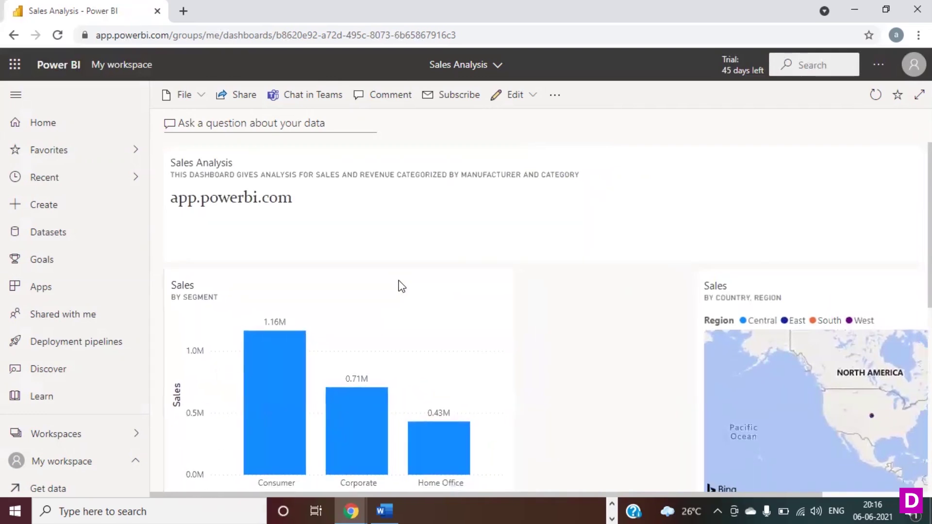
{"action": "left_click_drag", "start_coordinate": [803, 296], "coordinate": [630, 289]}
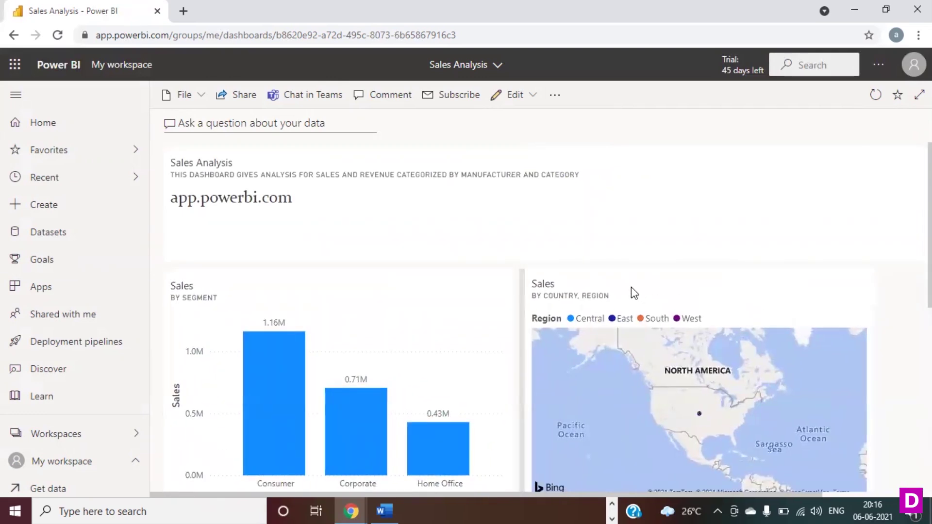
{"action": "scroll", "coordinate": [736, 306], "scroll_direction": "down", "scroll_amount": 5}
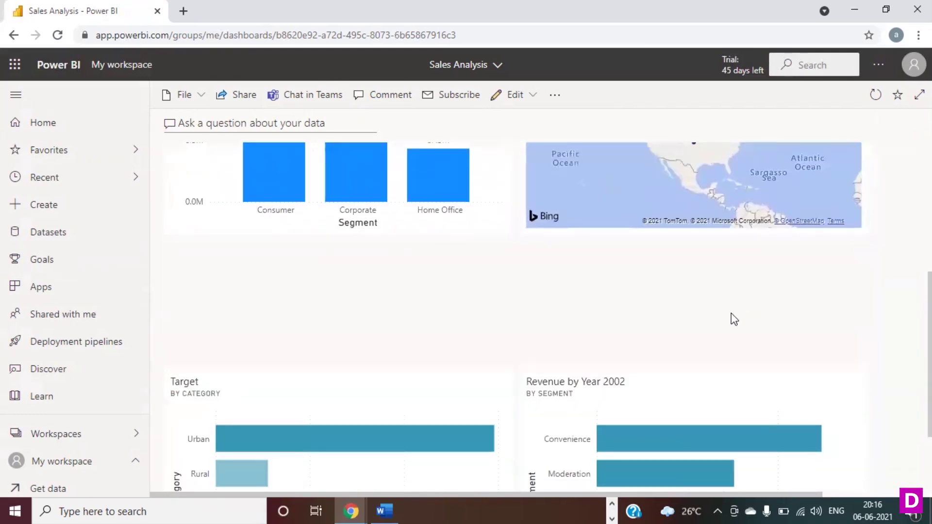
{"action": "left_click_drag", "start_coordinate": [340, 405], "coordinate": [338, 278]}
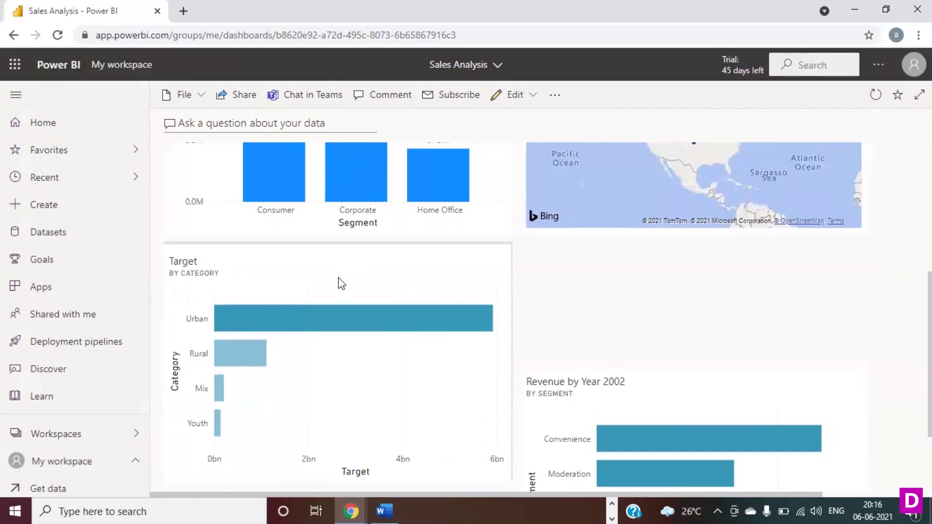
{"action": "left_click_drag", "start_coordinate": [740, 411], "coordinate": [733, 273]}
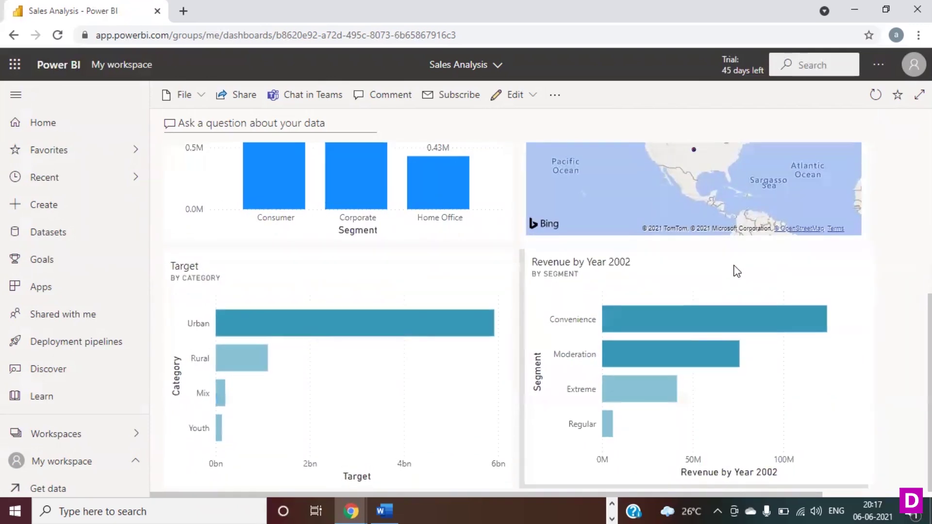
Open the theme settings of the Sales Analysis dashboard
{"action": "scroll", "coordinate": [732, 274], "scroll_direction": "up", "scroll_amount": 5}
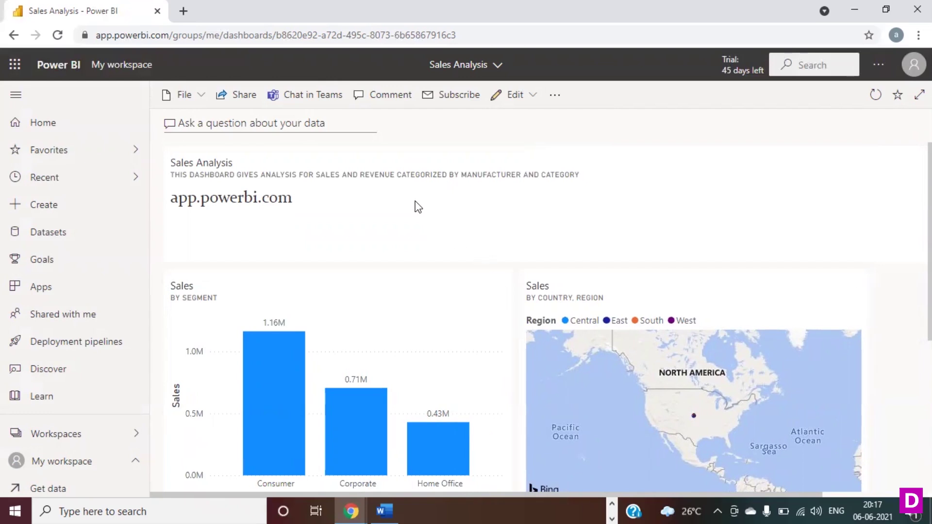
{"action": "left_click", "coordinate": [533, 95]}
{"action": "left_click", "coordinate": [722, 170]}
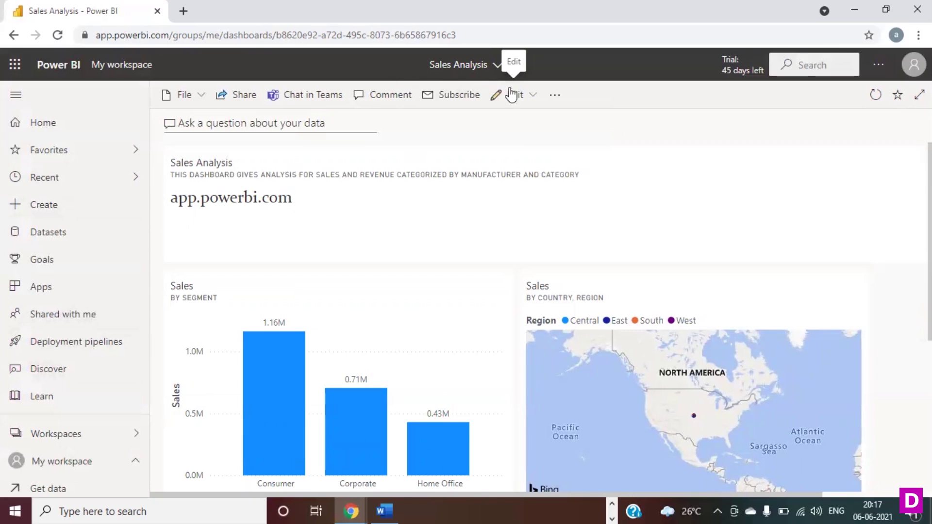
{"action": "left_click", "coordinate": [531, 98]}
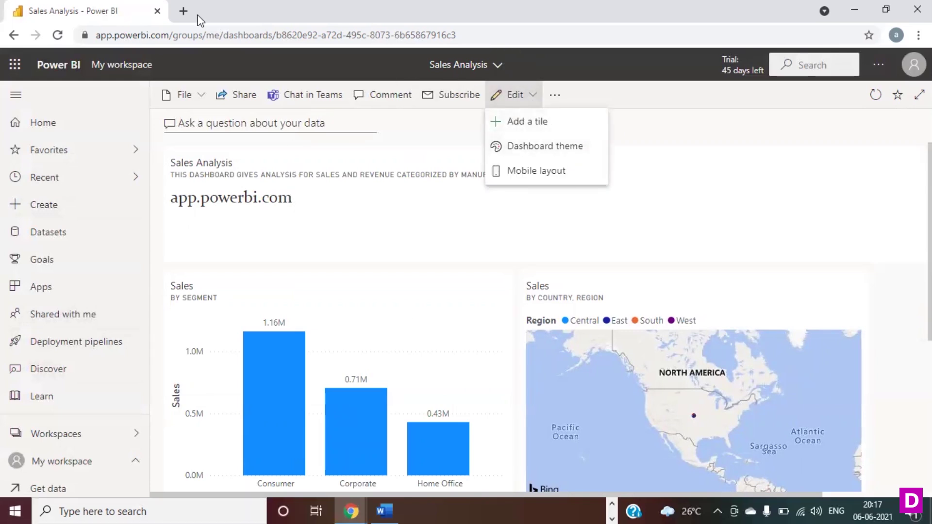
{"action": "left_click", "coordinate": [526, 147]}
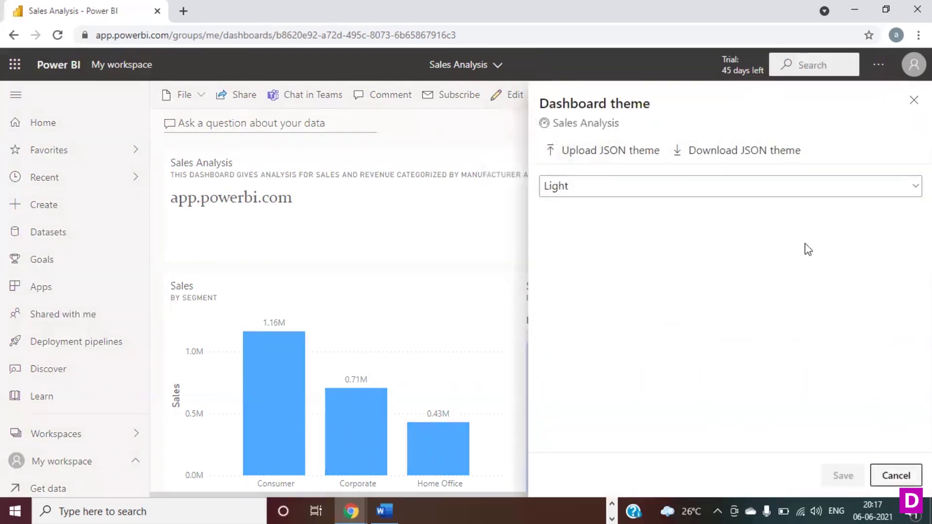
Preview the Dark and Color-blind friendly themes on the dashboard
{"action": "left_click", "coordinate": [833, 188]}
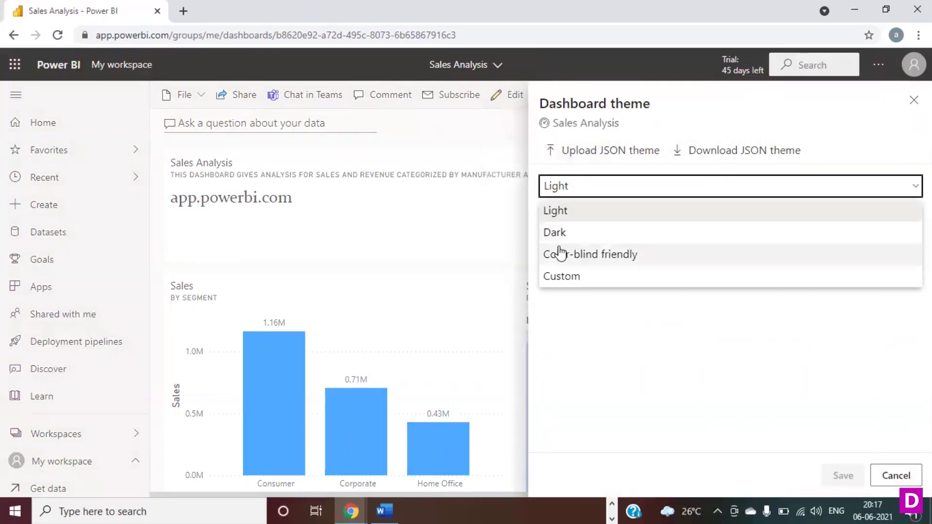
{"action": "left_click", "coordinate": [563, 233]}
{"action": "left_click", "coordinate": [909, 187]}
{"action": "left_click", "coordinate": [632, 256]}
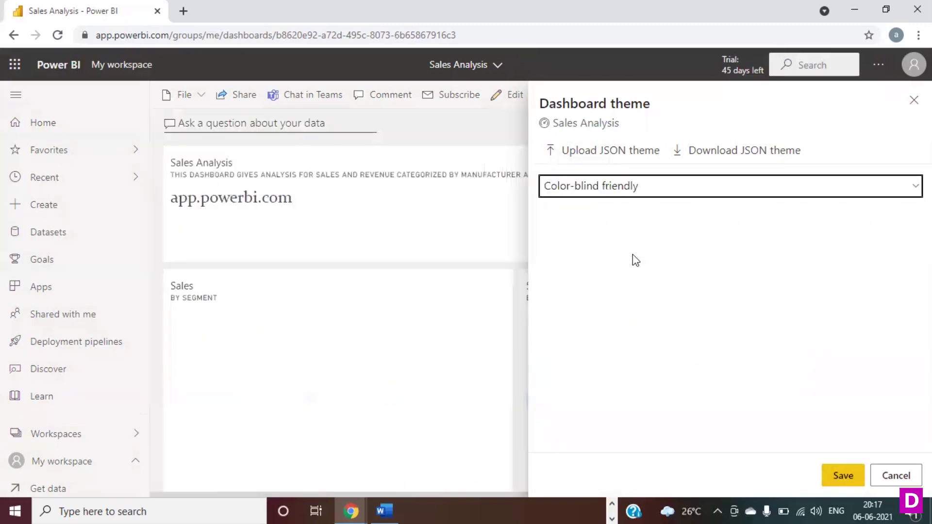
Set the dashboard theme to Dark and save it
{"action": "left_click", "coordinate": [743, 192]}
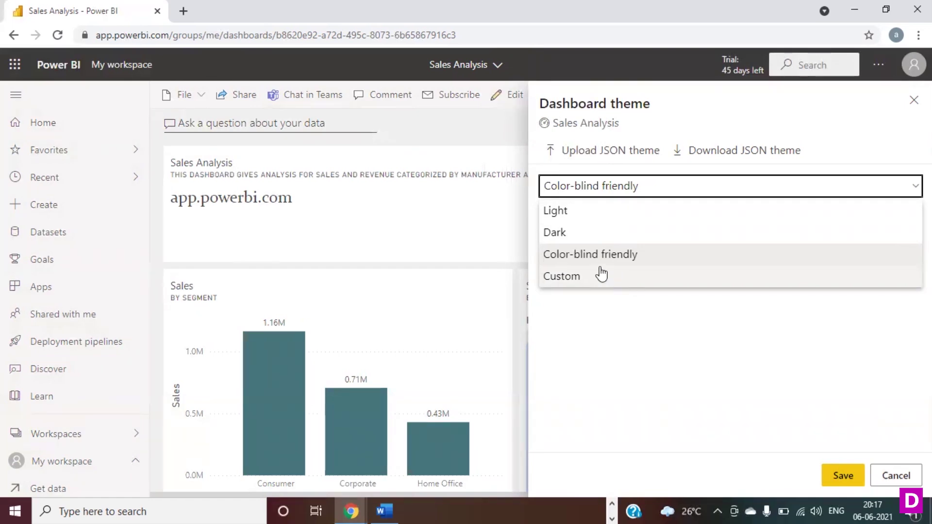
{"action": "left_click", "coordinate": [582, 235]}
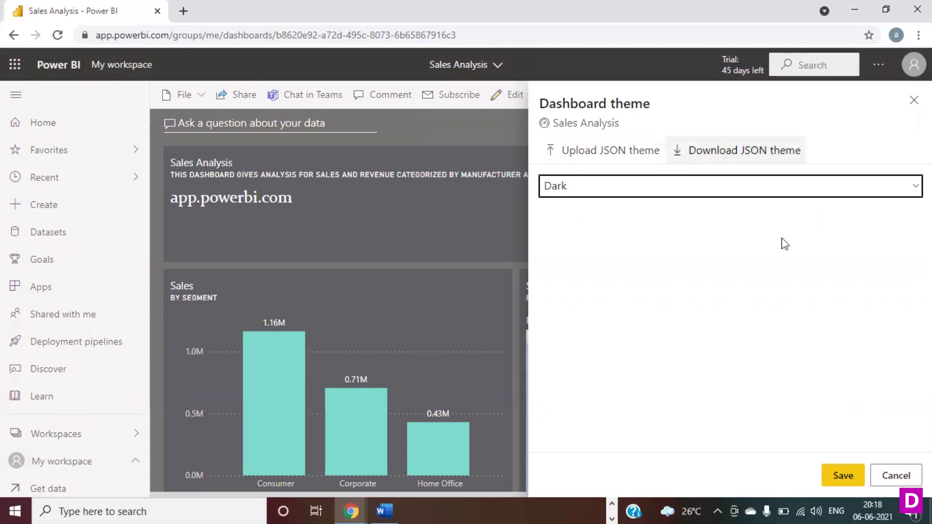
{"action": "left_click", "coordinate": [843, 474]}
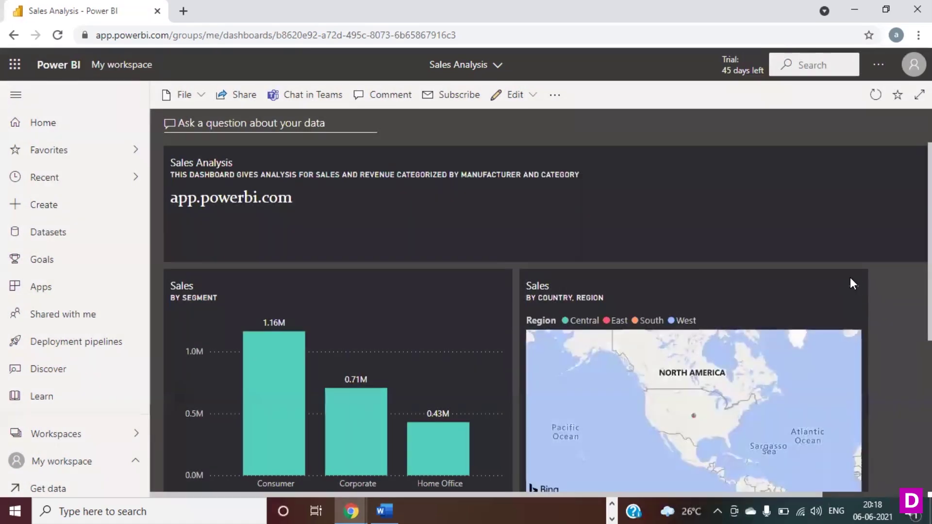
Review the text banner and all chart tiles of the restyled dashboard, including the Convenience bar in Revenue by Year 2002
{"action": "scroll", "coordinate": [850, 282], "scroll_direction": "down", "scroll_amount": 5}
{"action": "scroll", "coordinate": [849, 291], "scroll_direction": "up", "scroll_amount": 5}
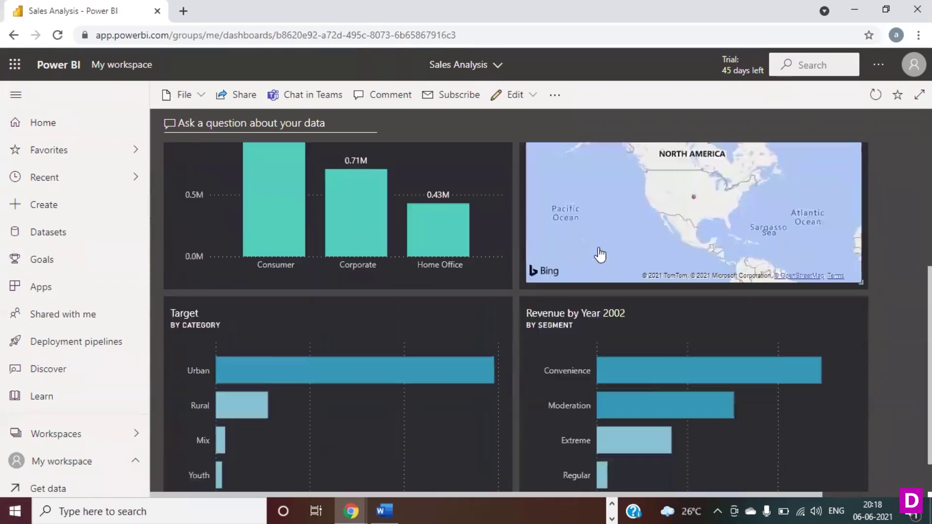
{"action": "scroll", "coordinate": [602, 257], "scroll_direction": "down", "scroll_amount": 5}
{"action": "scroll", "coordinate": [711, 333], "scroll_direction": "up", "scroll_amount": 5}
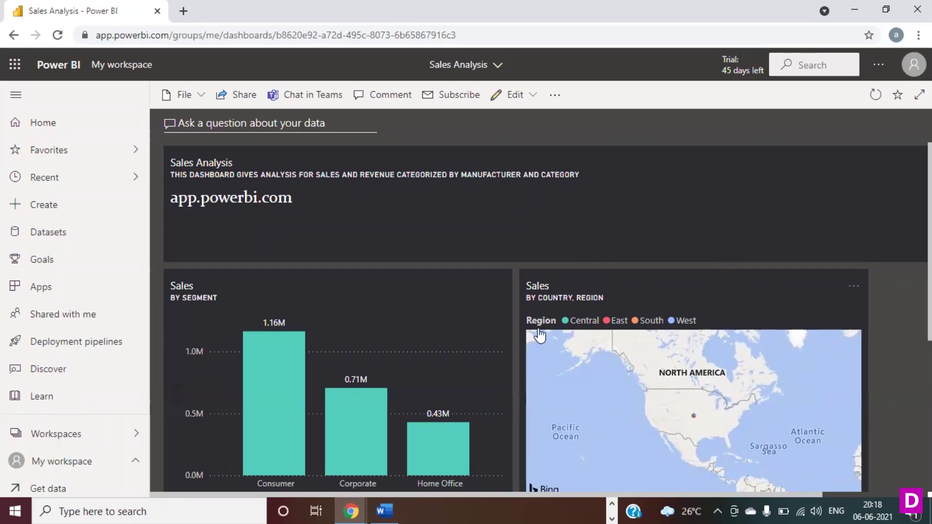
{"action": "scroll", "coordinate": [466, 308], "scroll_direction": "down", "scroll_amount": 5}
{"action": "scroll", "coordinate": [354, 261], "scroll_direction": "up", "scroll_amount": 5}
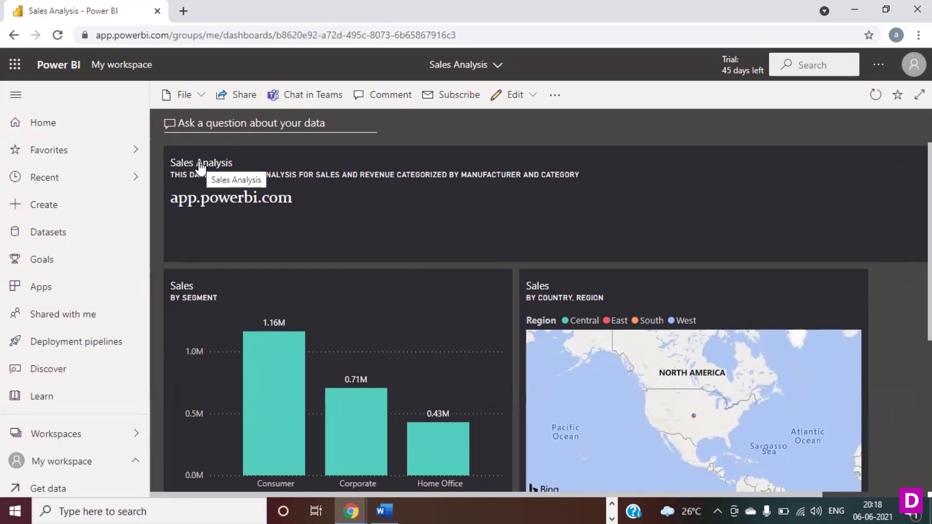
{"action": "scroll", "coordinate": [624, 283], "scroll_direction": "down", "scroll_amount": 5}
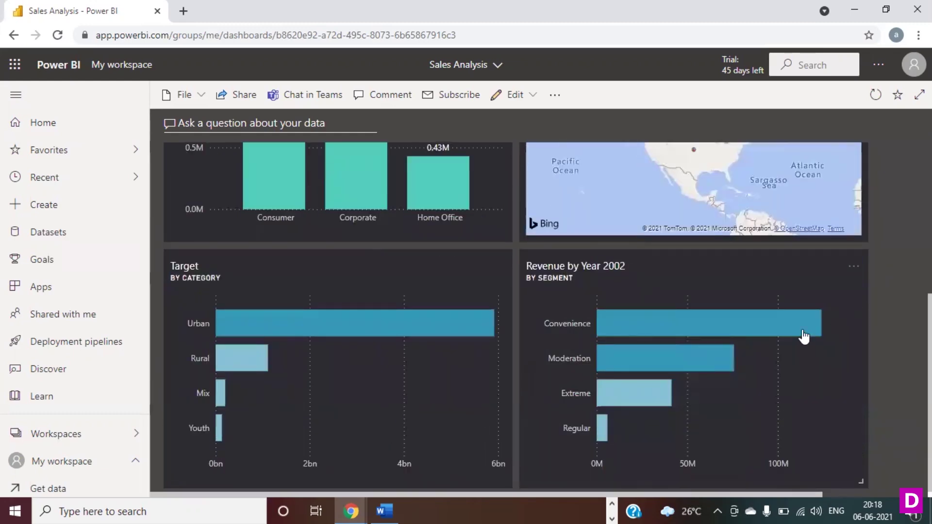
{"action": "mouse_move", "coordinate": [784, 339]}
{"action": "scroll", "coordinate": [785, 339], "scroll_direction": "up", "scroll_amount": 5}
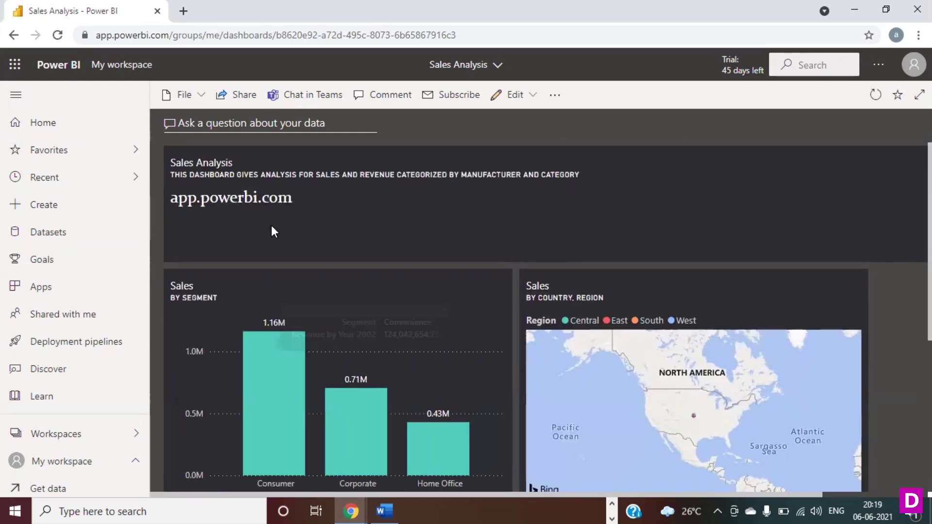